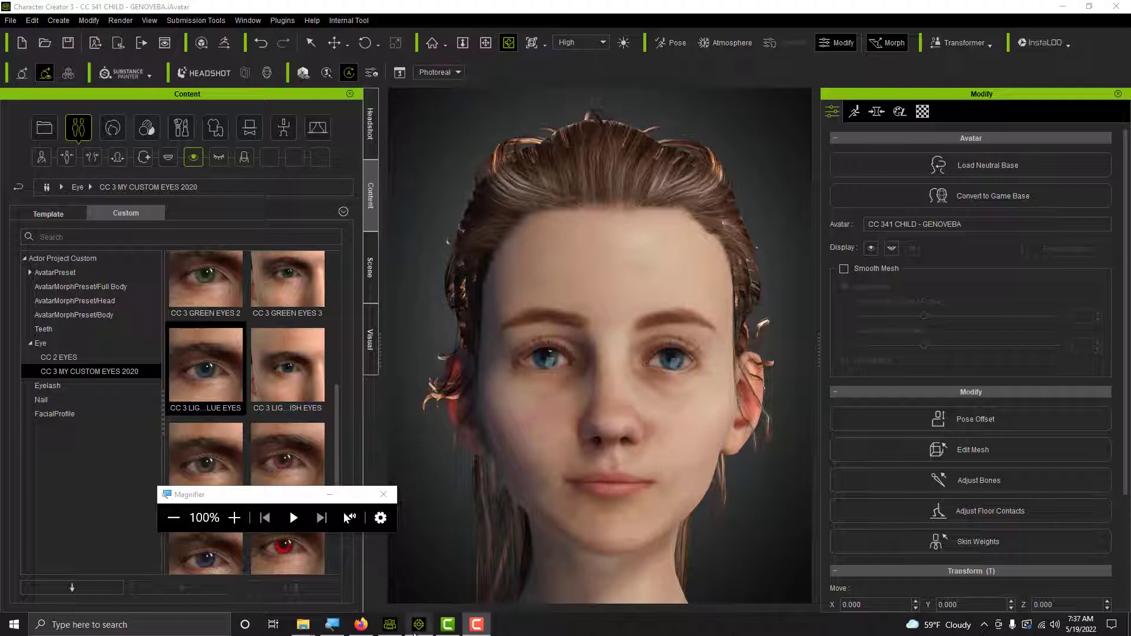
- Switch to iClone 7 and move the Face Puppet window clear of the girl avatar's face
click(416, 568)
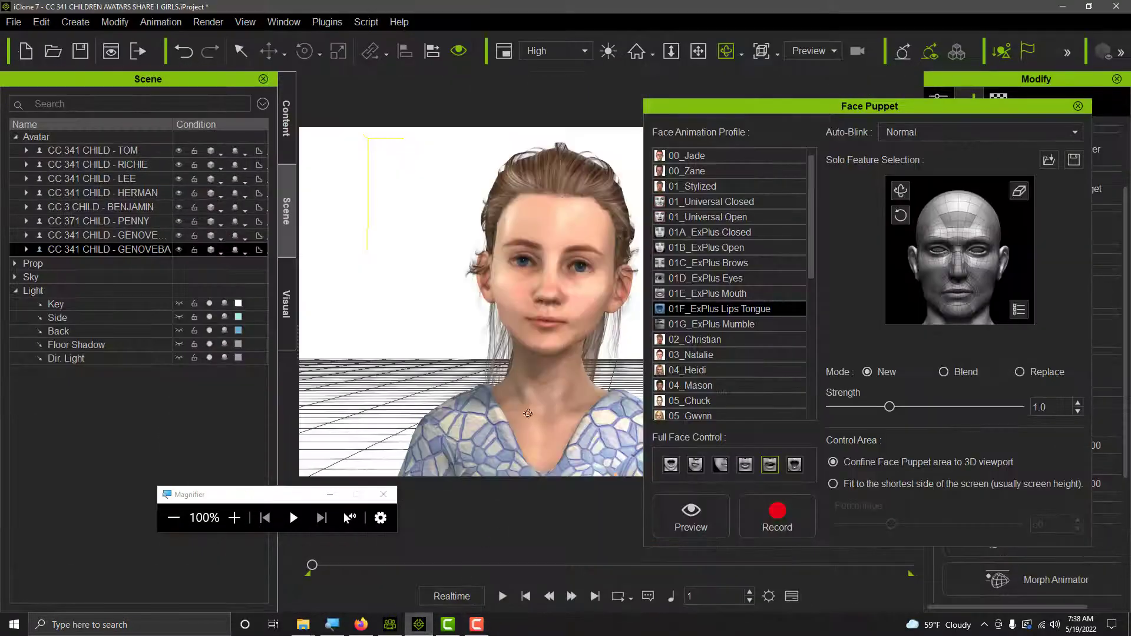
click(783, 115)
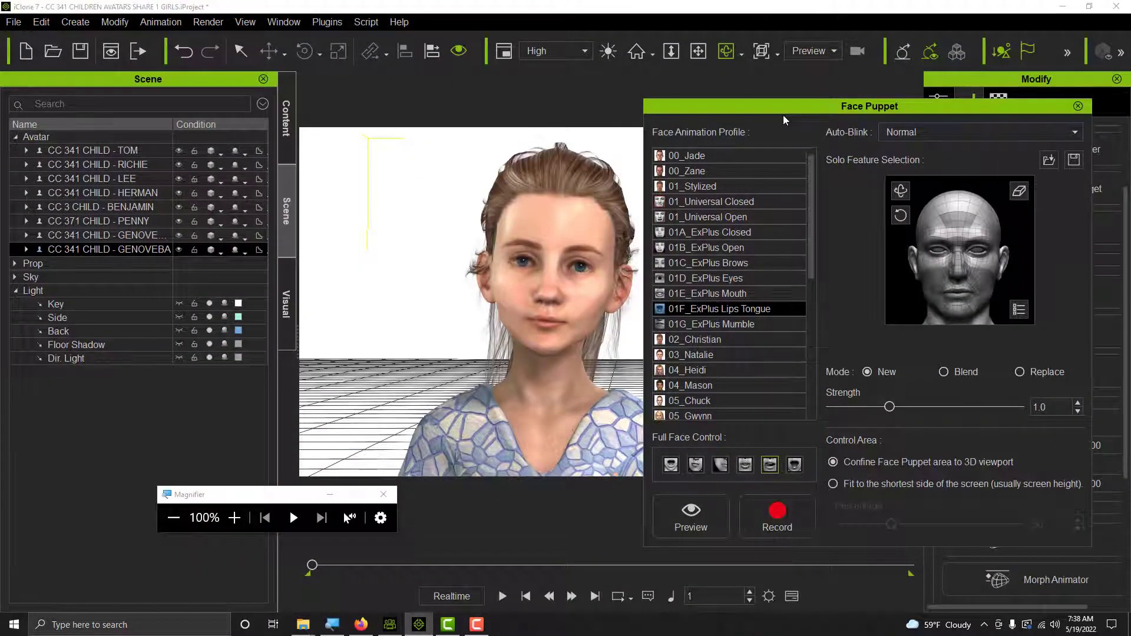
drag(790, 115, 833, 103)
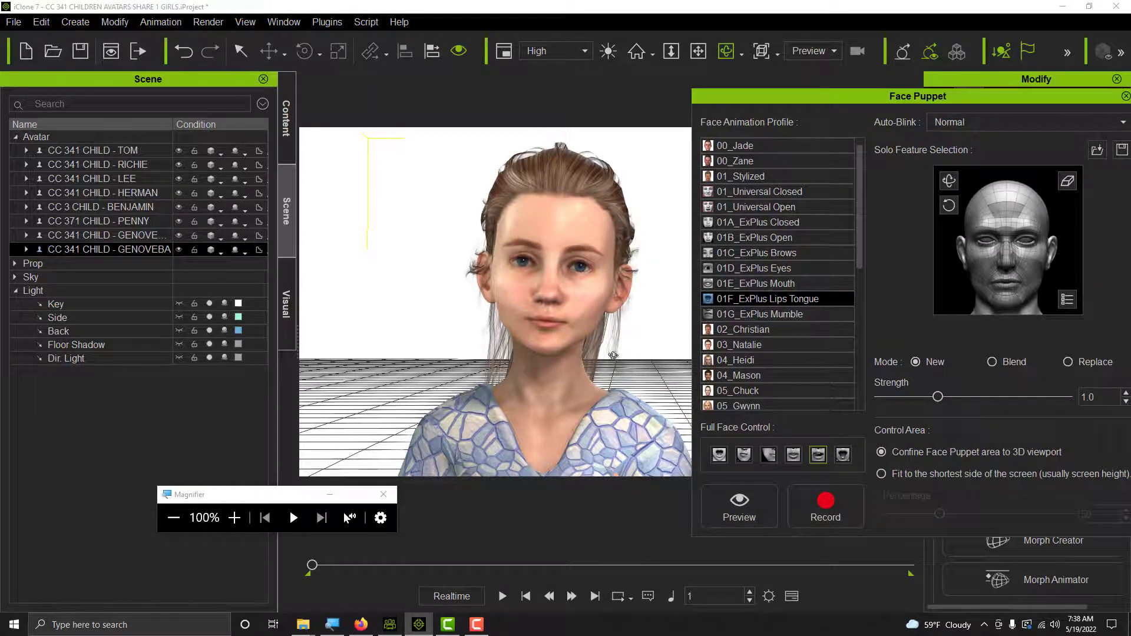
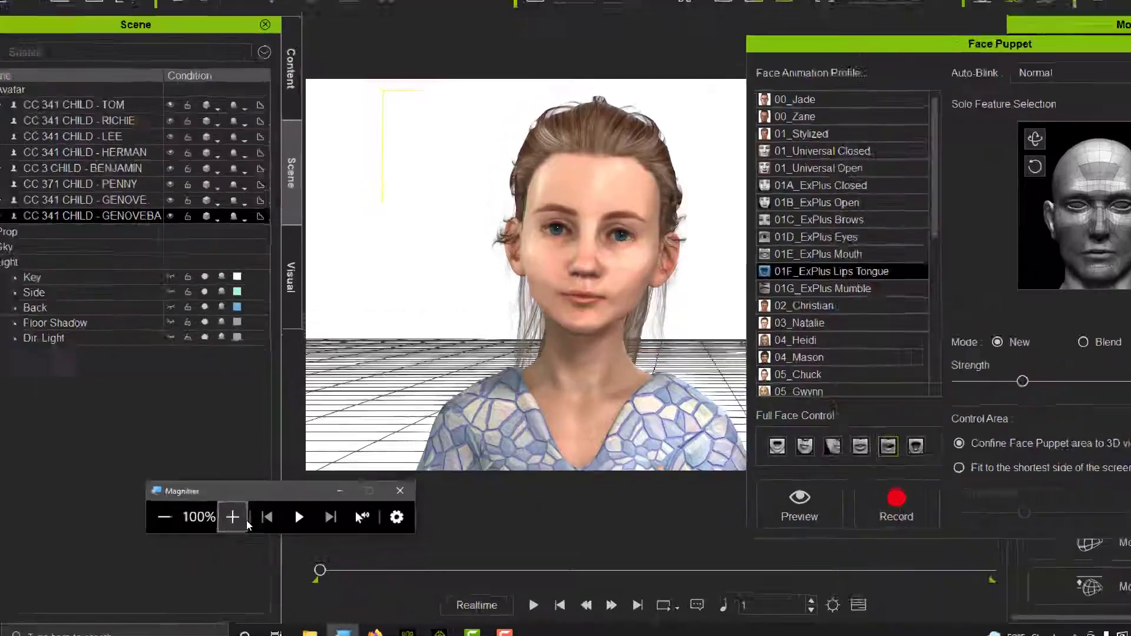
- Magnify the screen and test face puppeting on the standing girl avatar with the 01F_ExPlus Lips Tongue profile
click(246, 521)
click(246, 520)
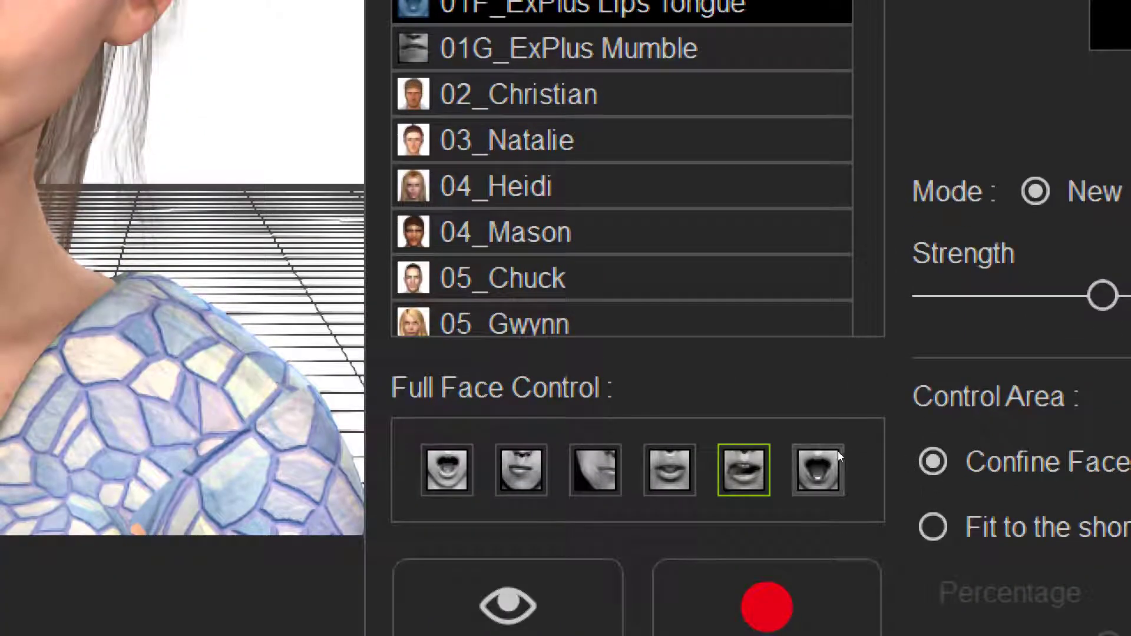
click(818, 517)
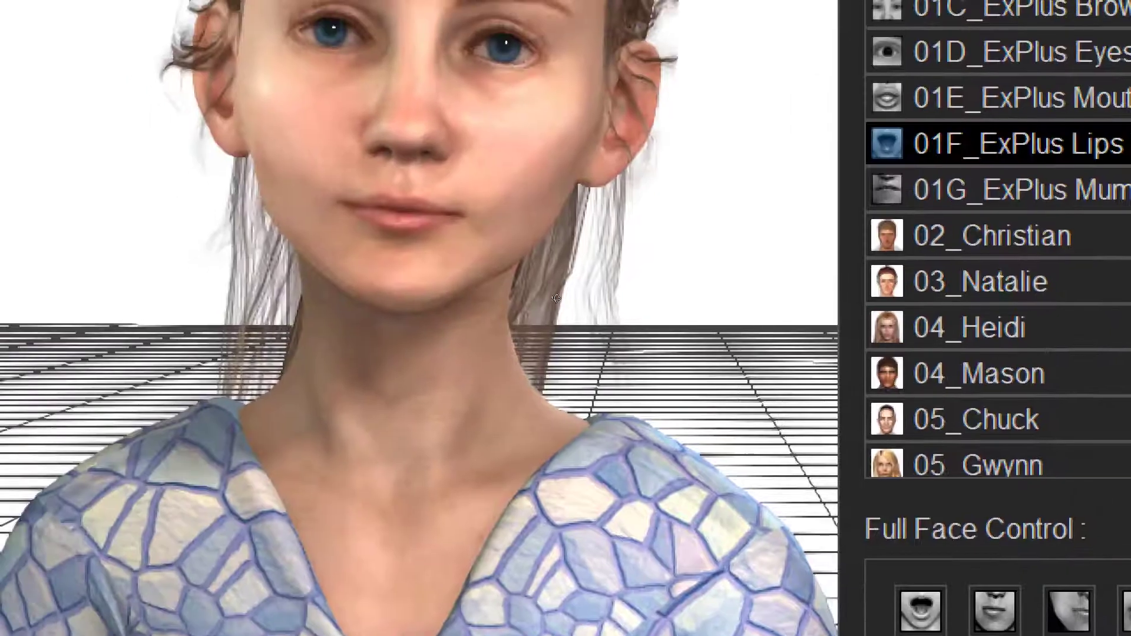
key(space)
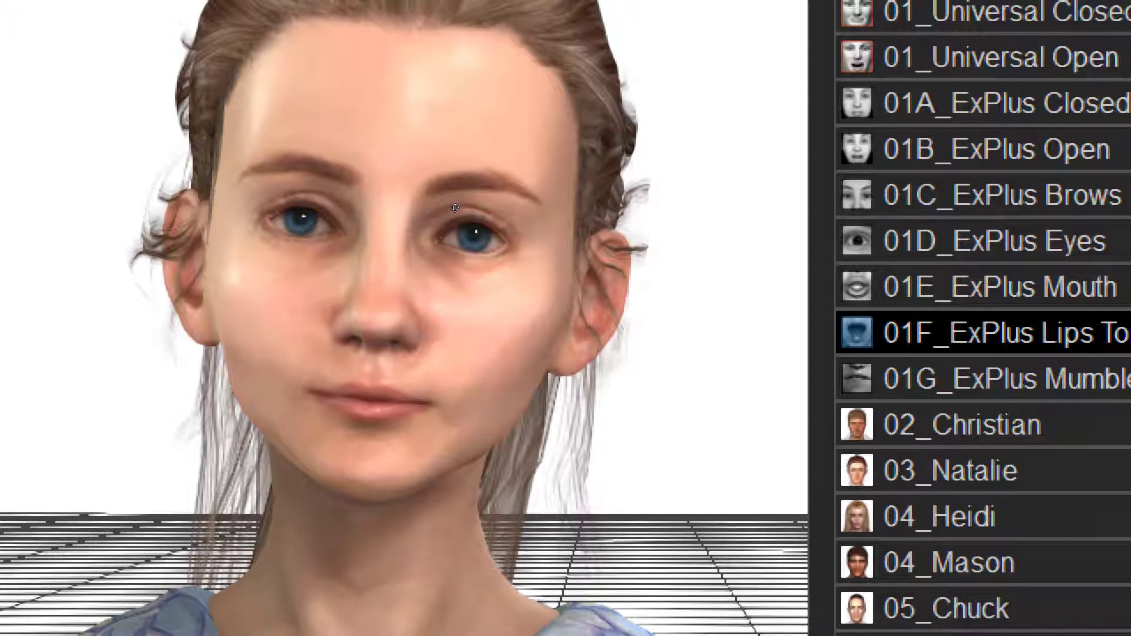
key(space)
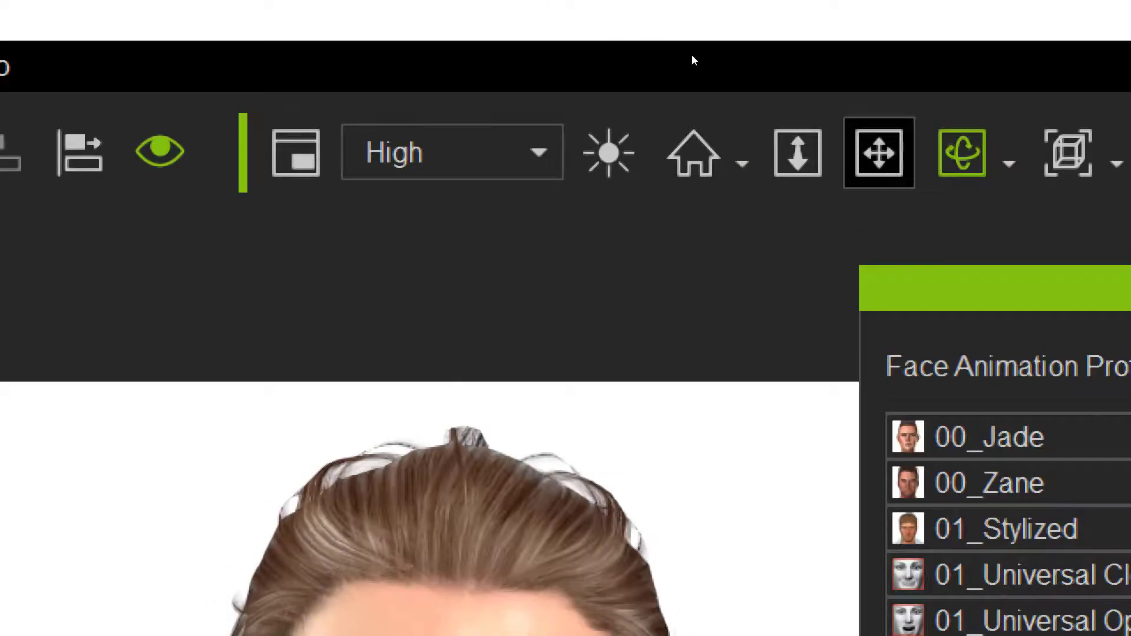
- Examine the standing girl avatar's full figure and clothing from the front, back and side
scroll(592, 307, down, 5)
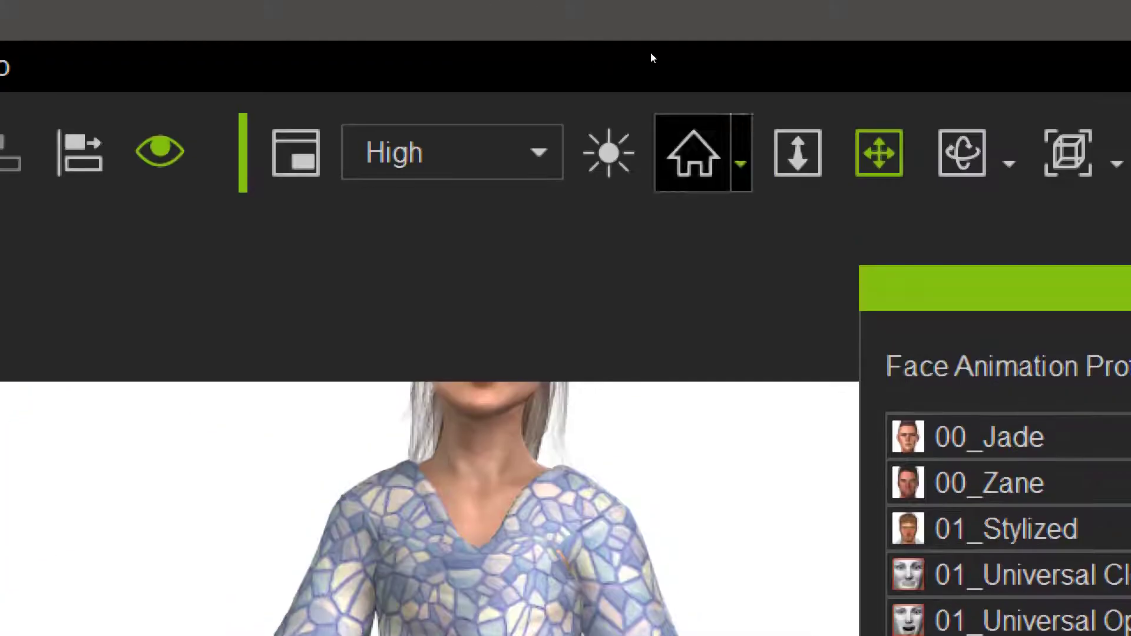
key(w)
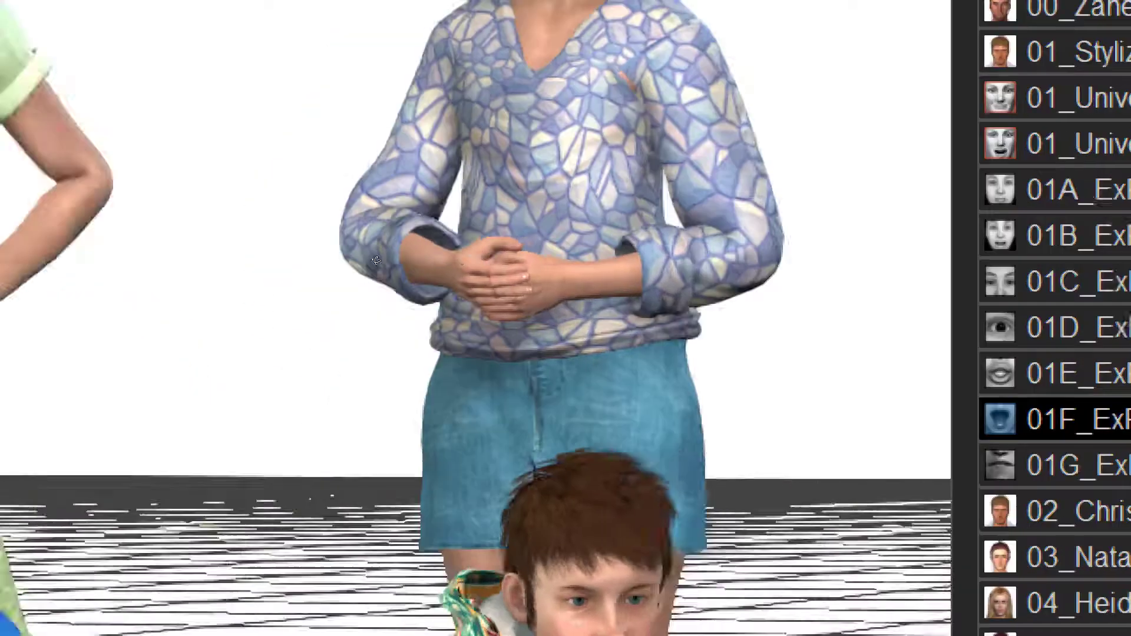
drag(376, 260, 543, 233)
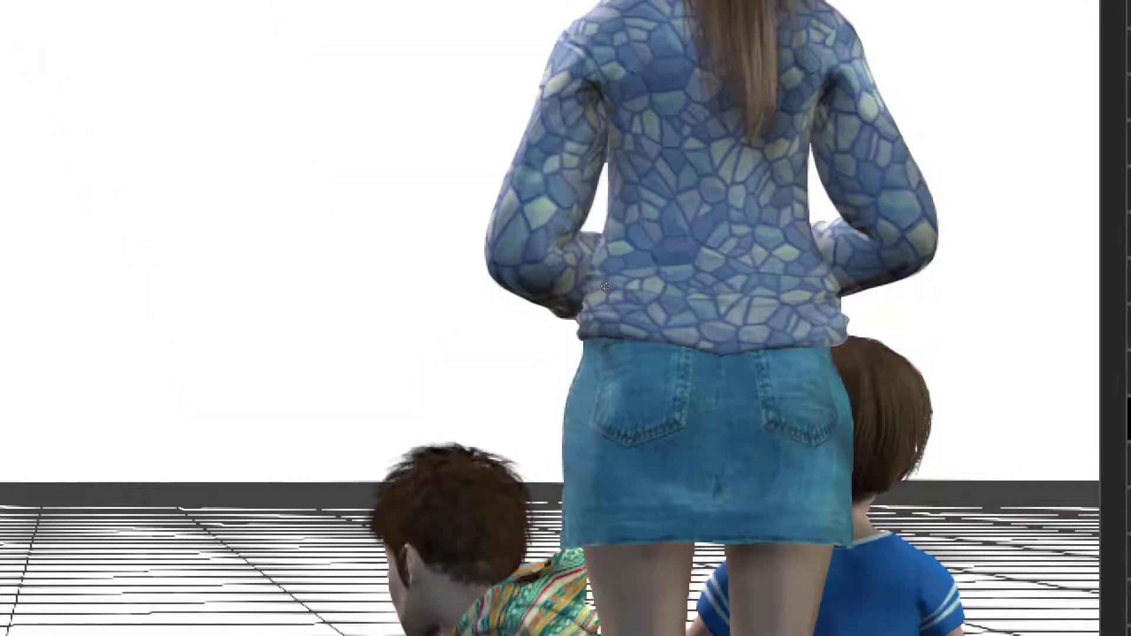
drag(449, 281, 625, 287)
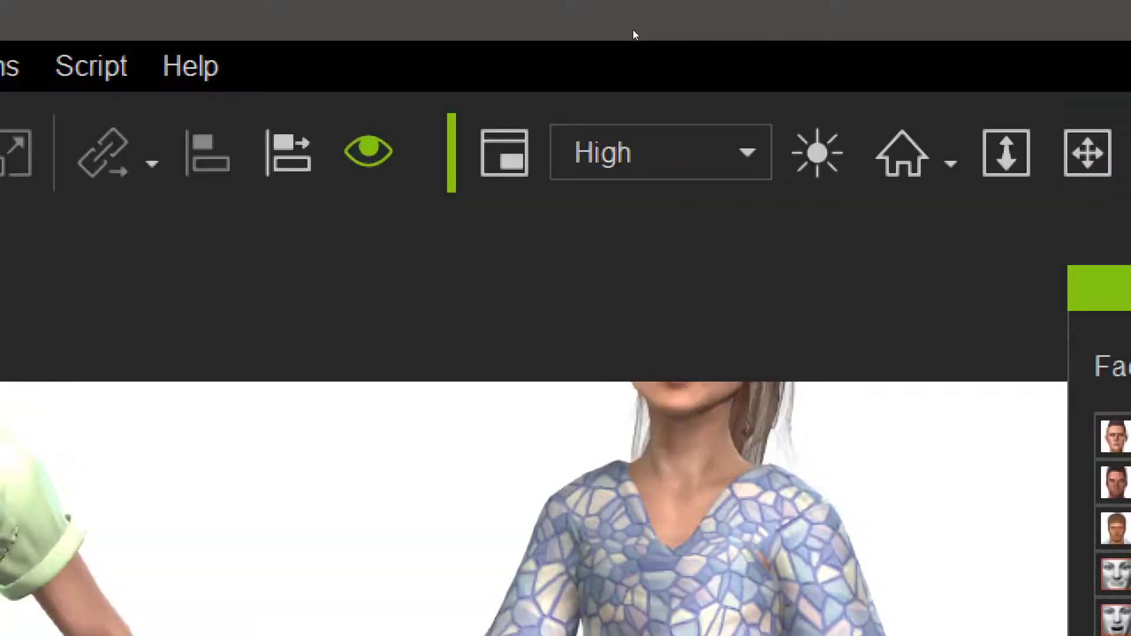
key(c)
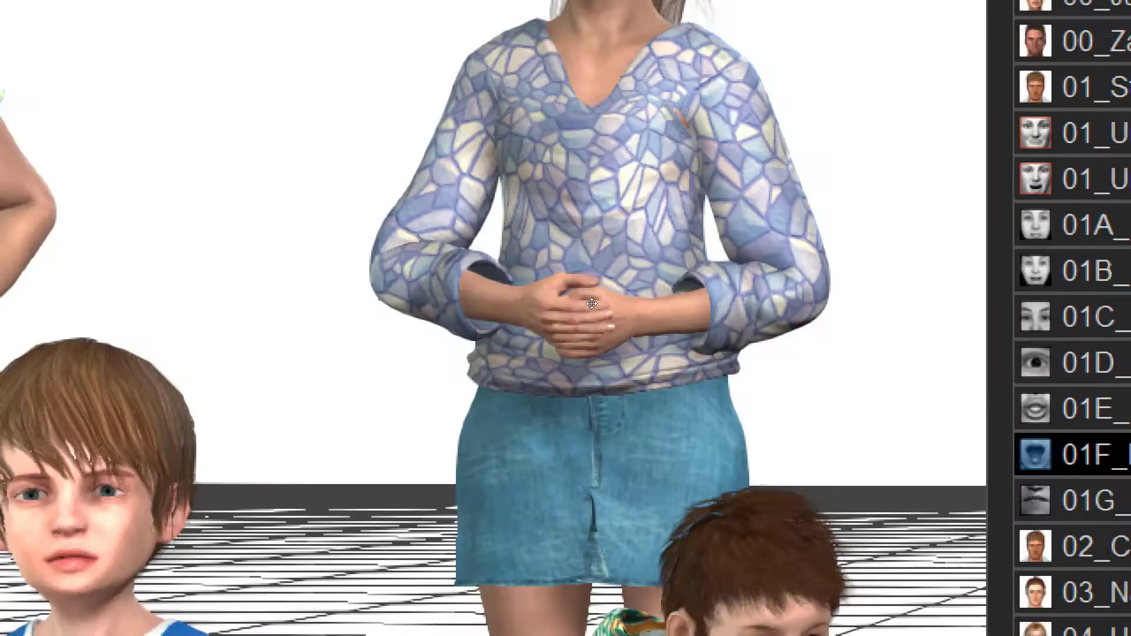
drag(590, 226, 550, 274)
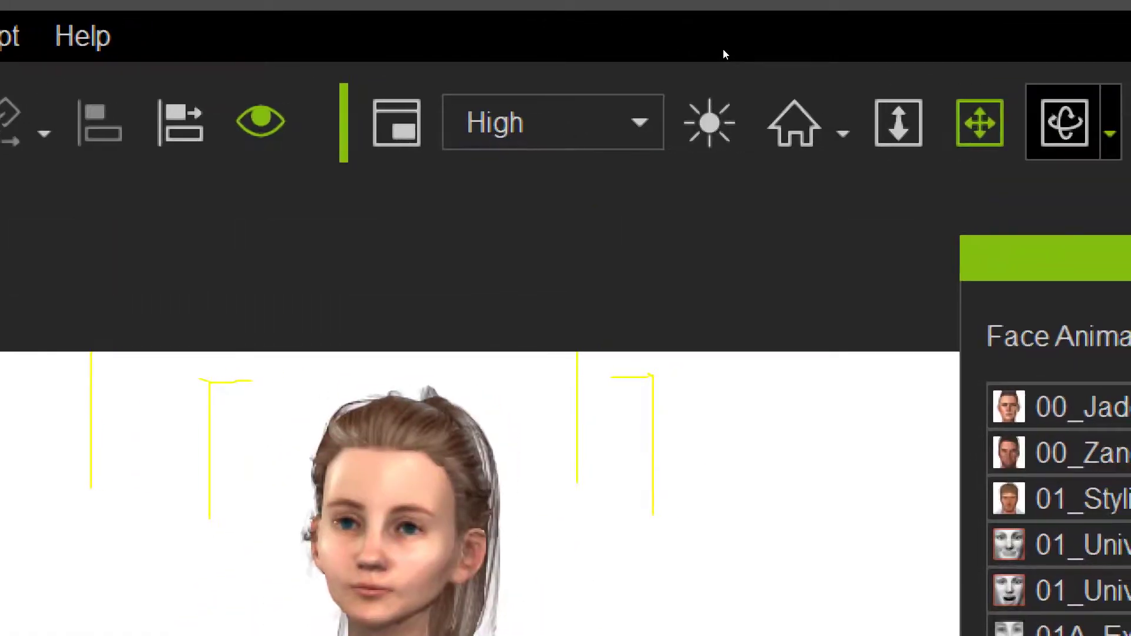
click(1048, 122)
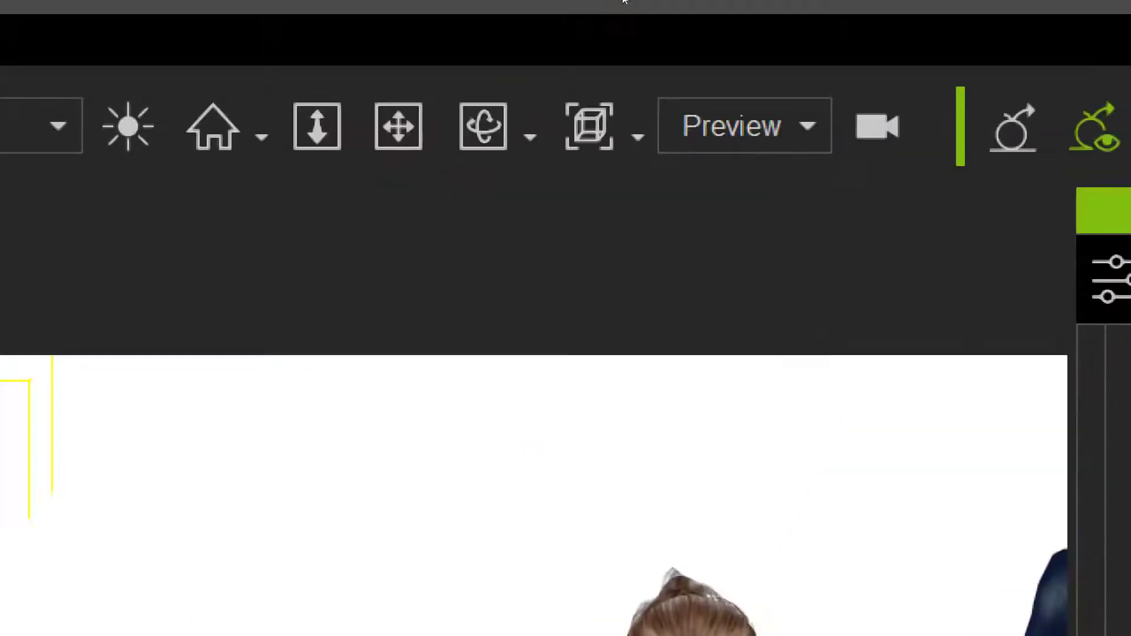
- Examine up close the faces of the boy with glasses and the boy with the blue cap
click(399, 151)
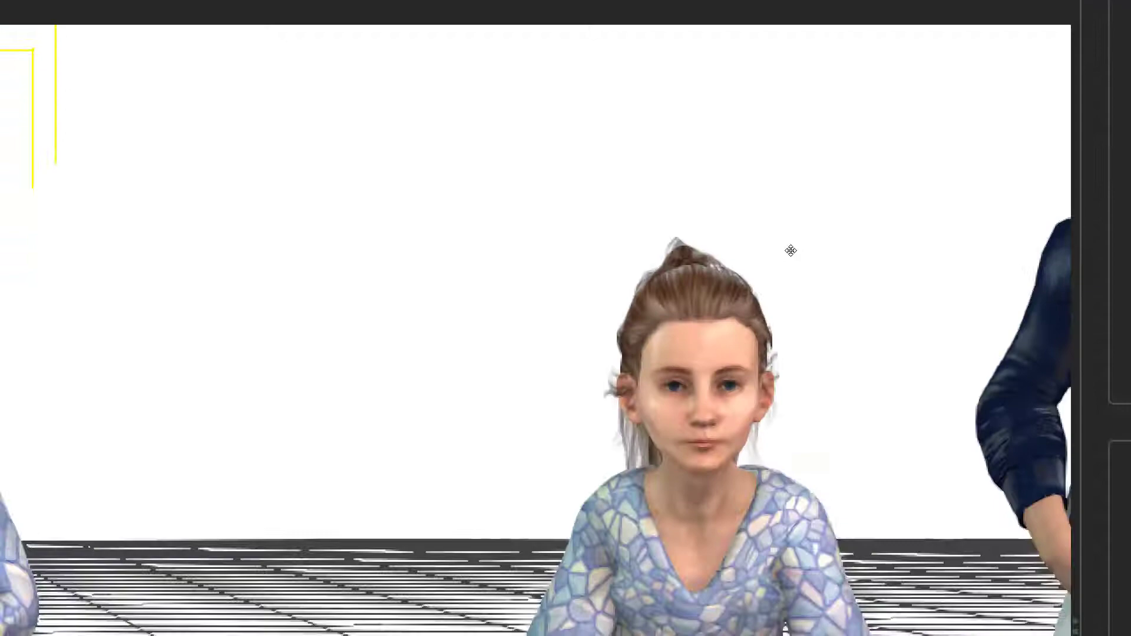
drag(790, 250, 284, 271)
drag(772, 257, 698, 421)
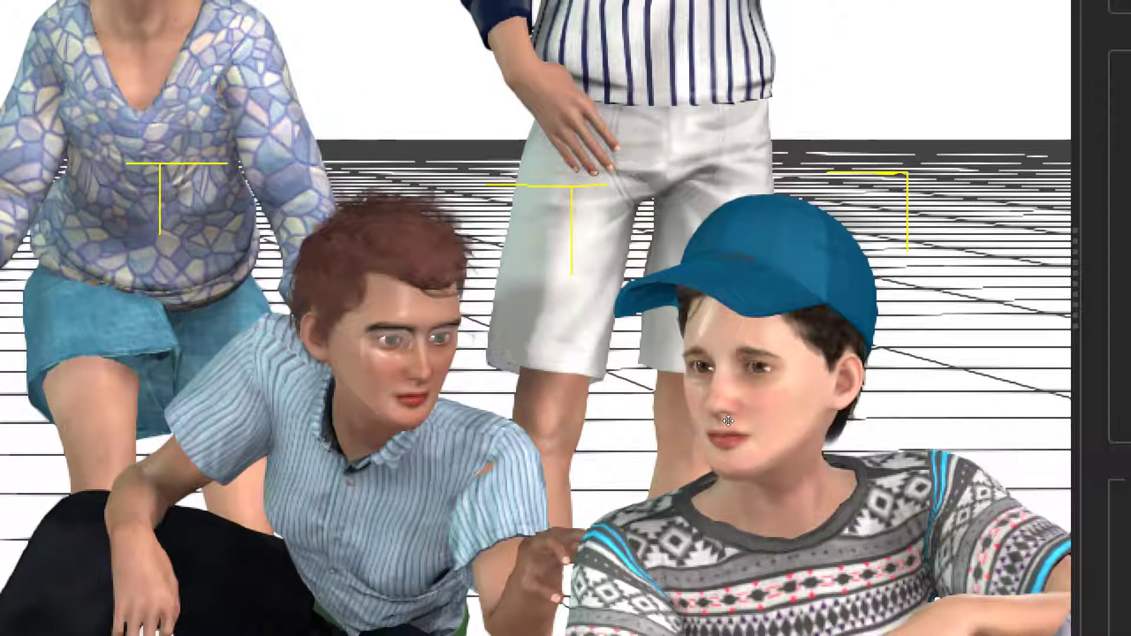
scroll(731, 412, up, 5)
scroll(777, 399, up, 5)
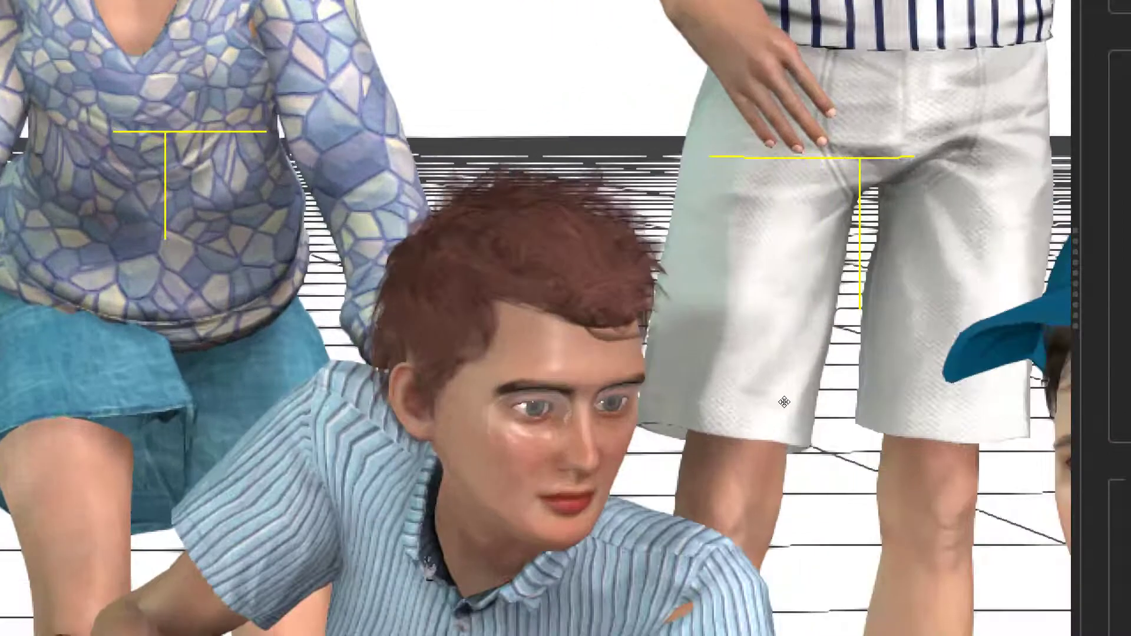
scroll(742, 360, up, 5)
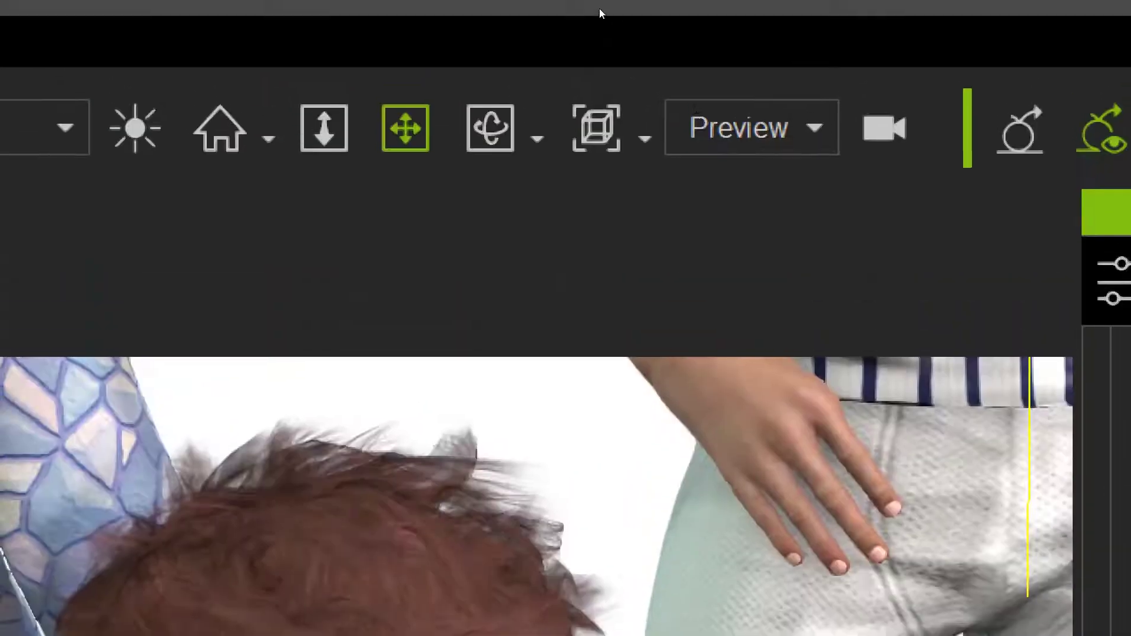
scroll(630, 492, down, 3)
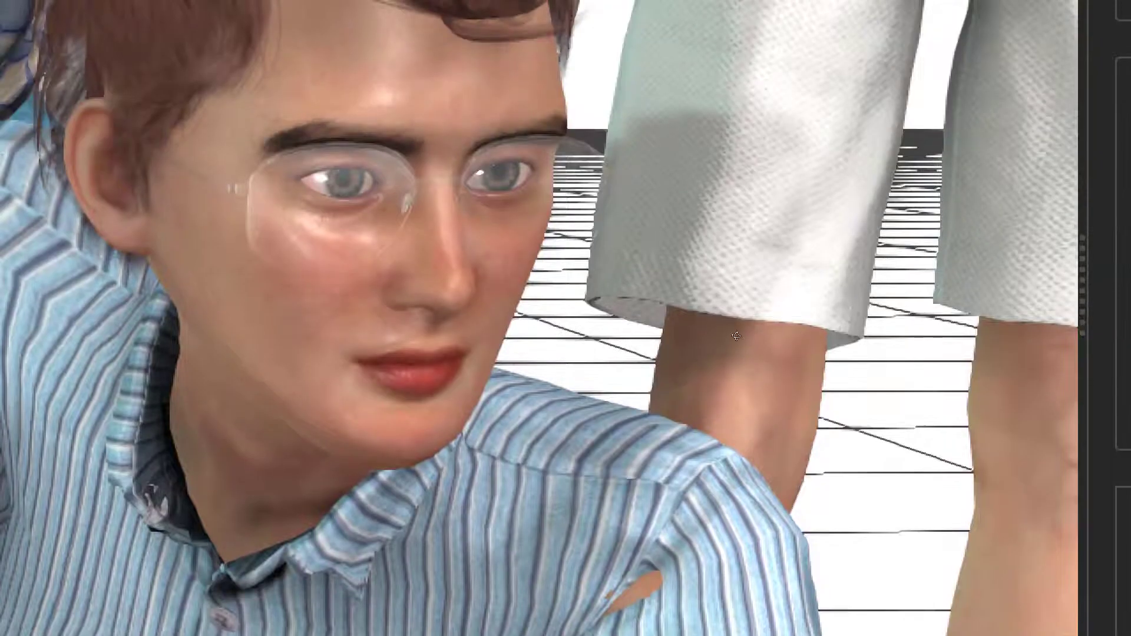
middle_drag(630, 493, 626, 355)
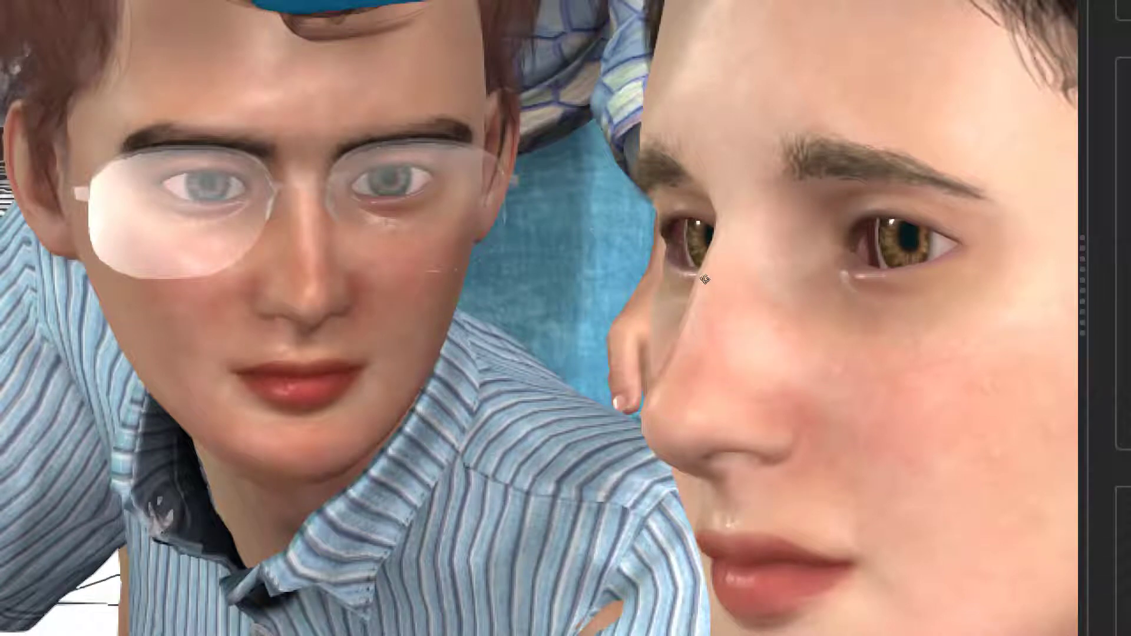
middle_drag(704, 280, 577, 143)
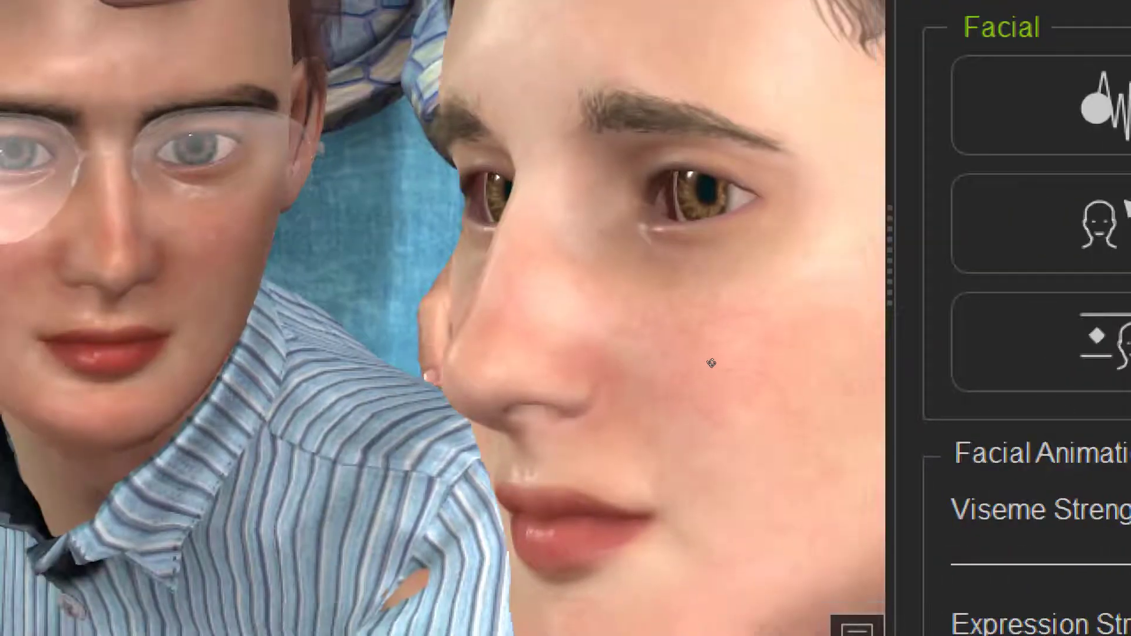
middle_drag(711, 363, 724, 283)
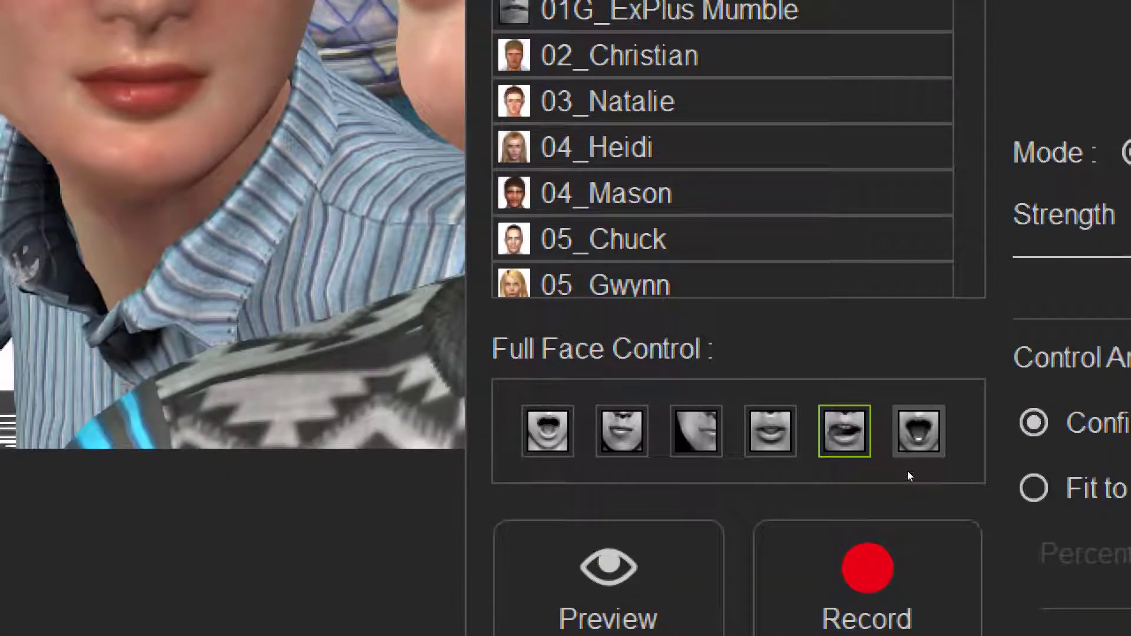
- Try the last two Full Face Control mouth presets and start a face puppet recording for the TOM avatar
click(908, 472)
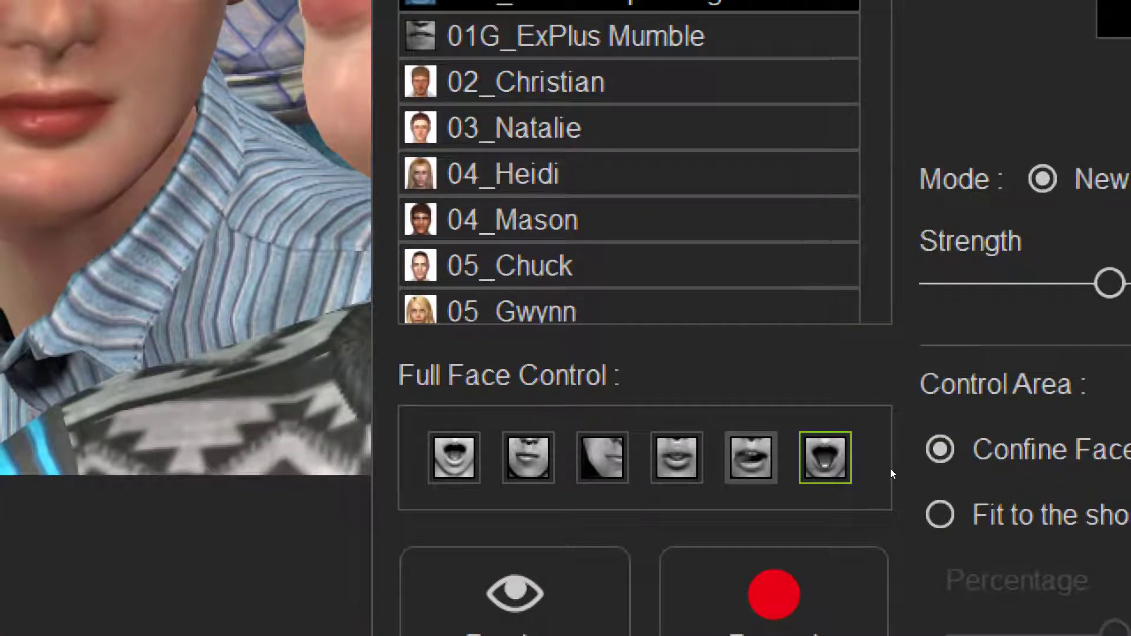
key(Left)
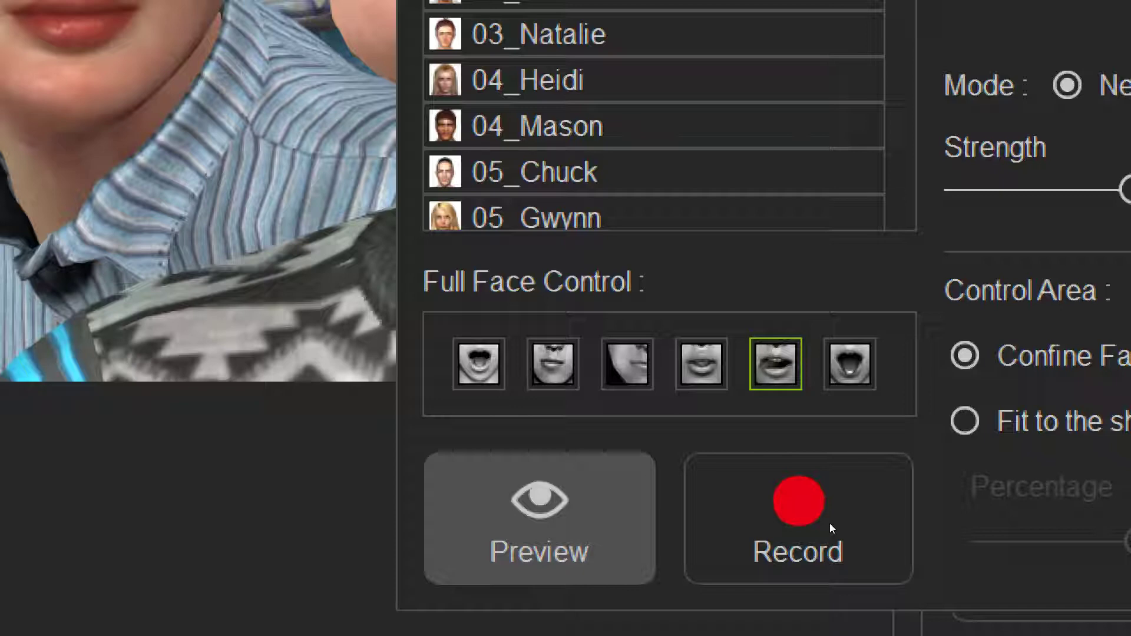
click(830, 523)
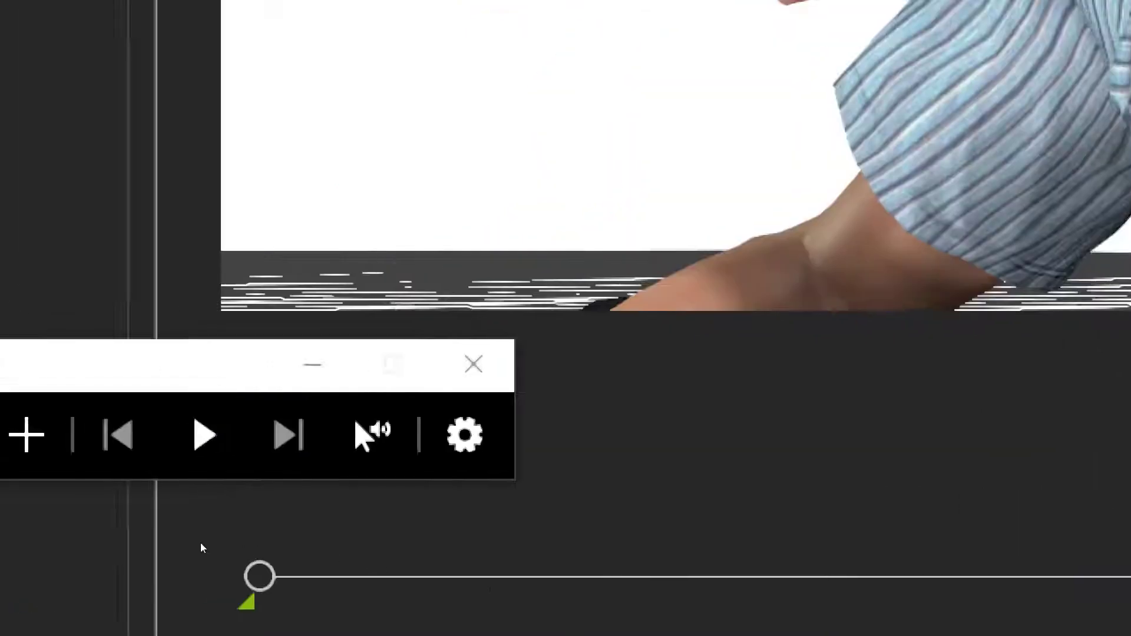
- Return the screen magnification to 100%, minimize Magnifier and close the Face Puppet window
click(171, 525)
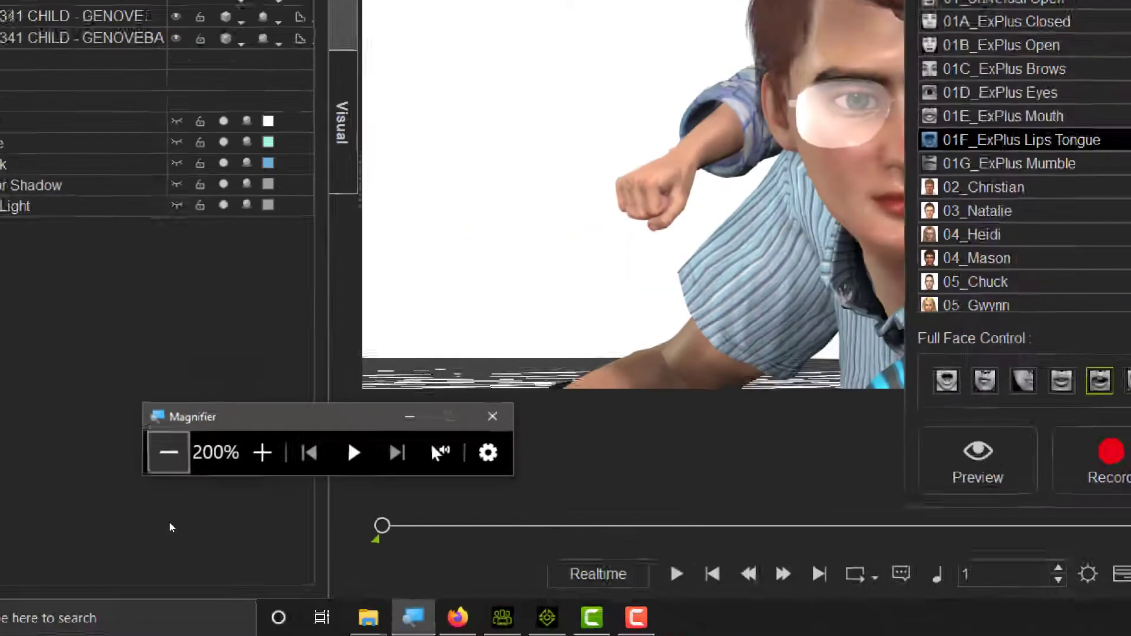
click(170, 525)
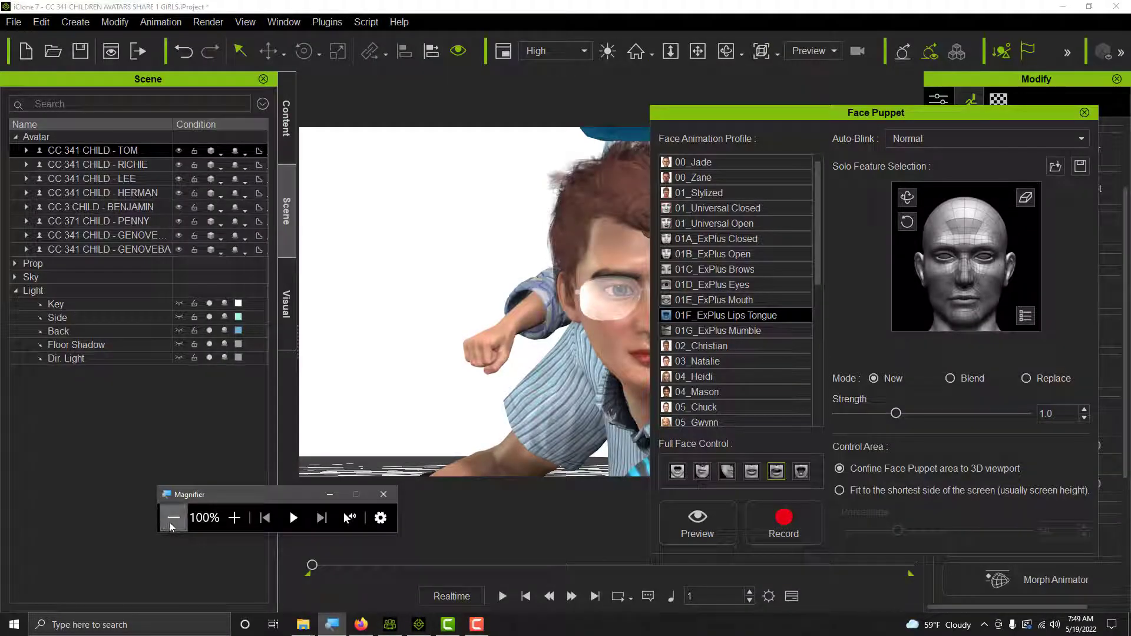
click(341, 495)
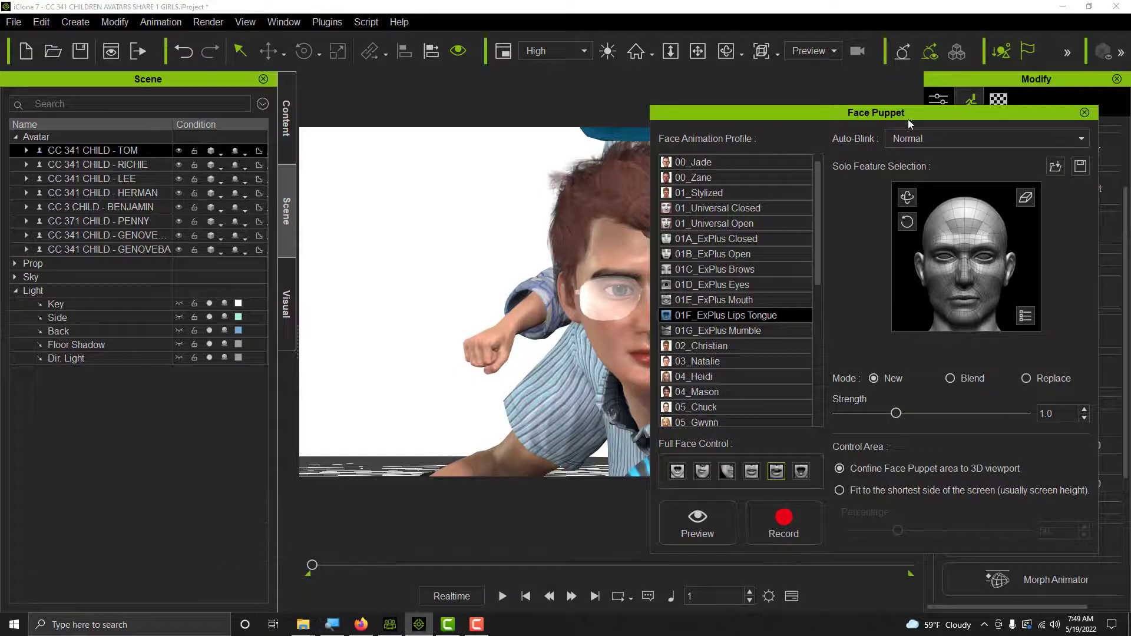
drag(910, 124, 818, 131)
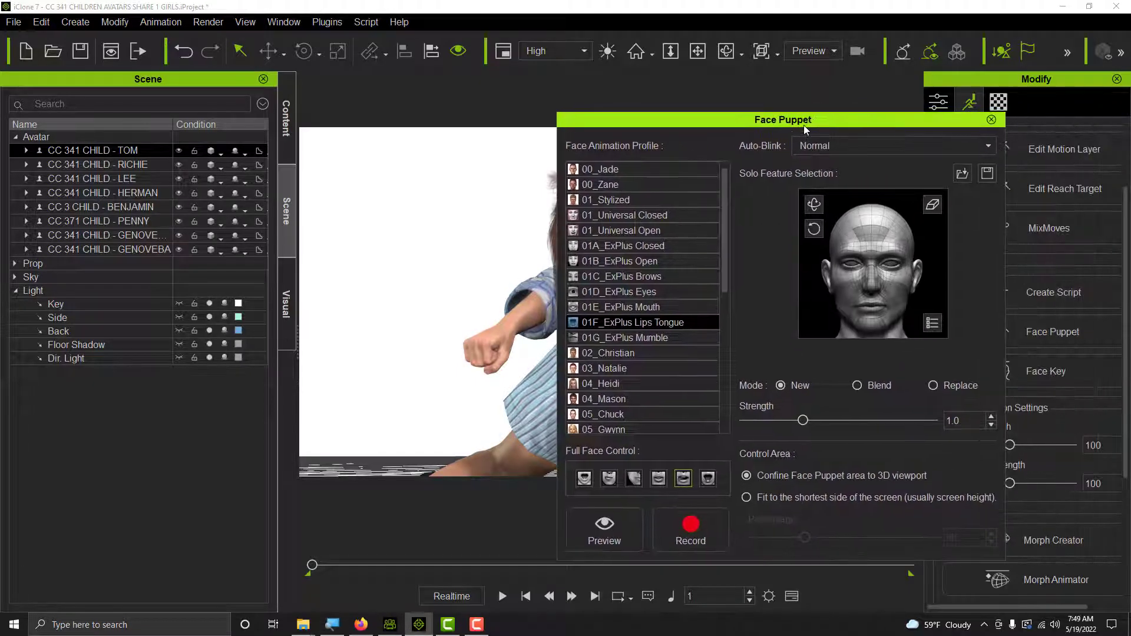
click(989, 120)
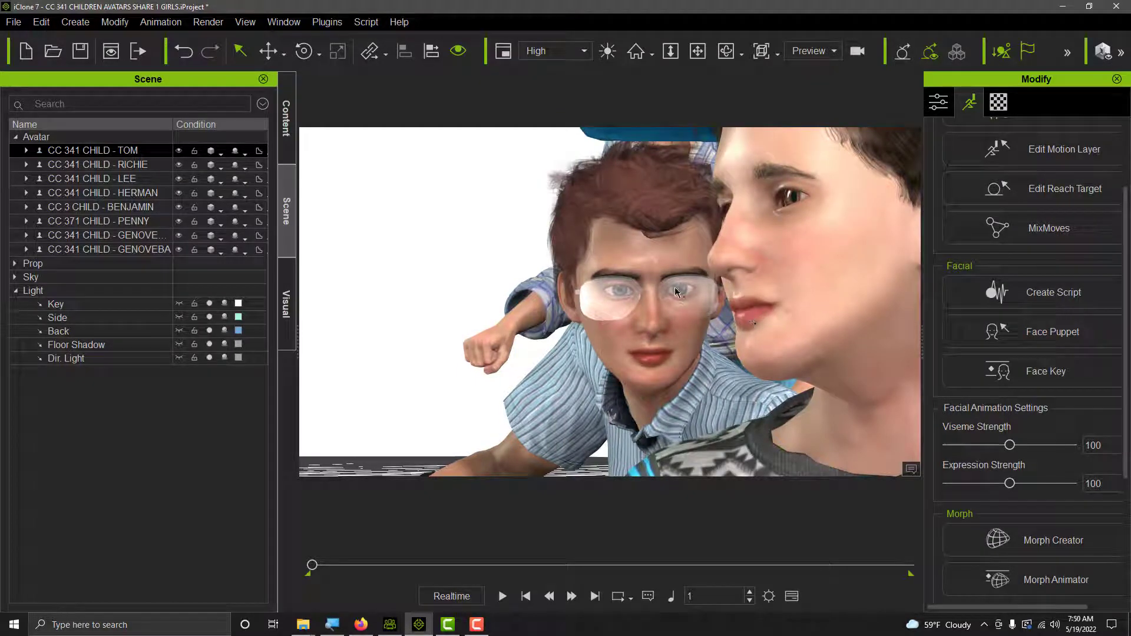
- Orbit and pull the camera back until the whole group of child avatars is framed in the viewport
click(727, 53)
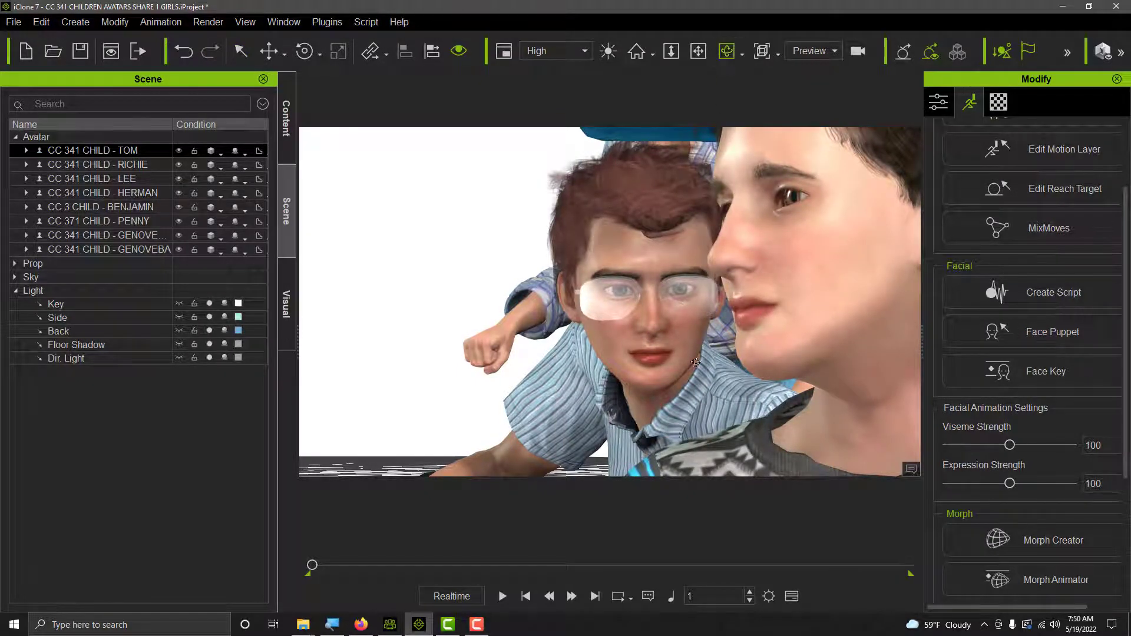
drag(573, 432, 728, 404)
drag(557, 339, 604, 289)
drag(665, 185, 667, 127)
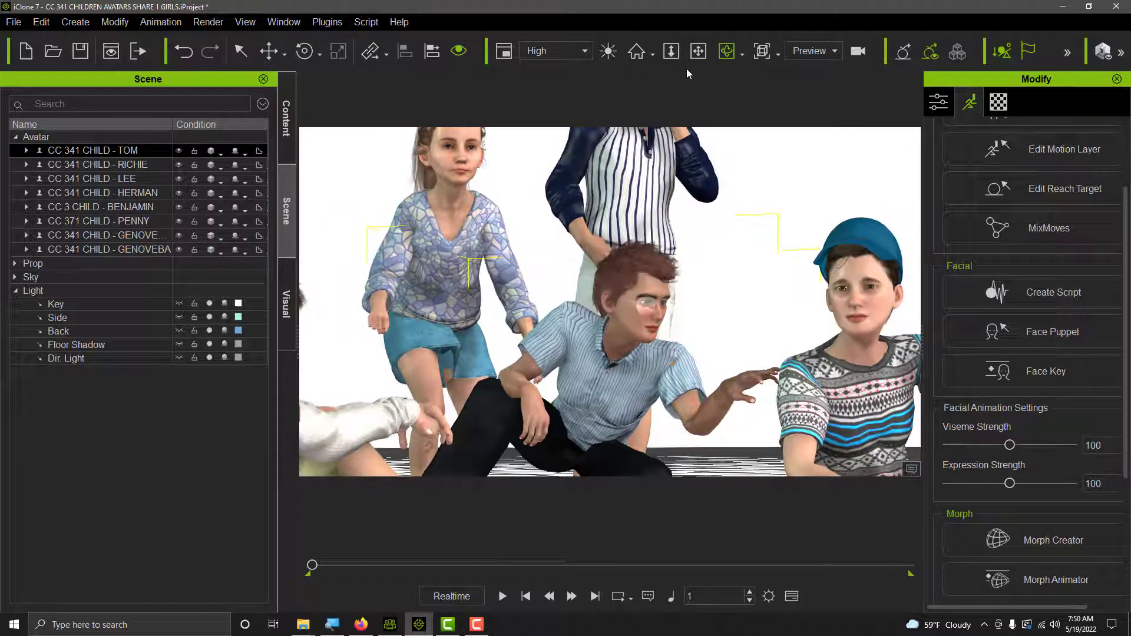
click(698, 51)
drag(708, 223, 751, 295)
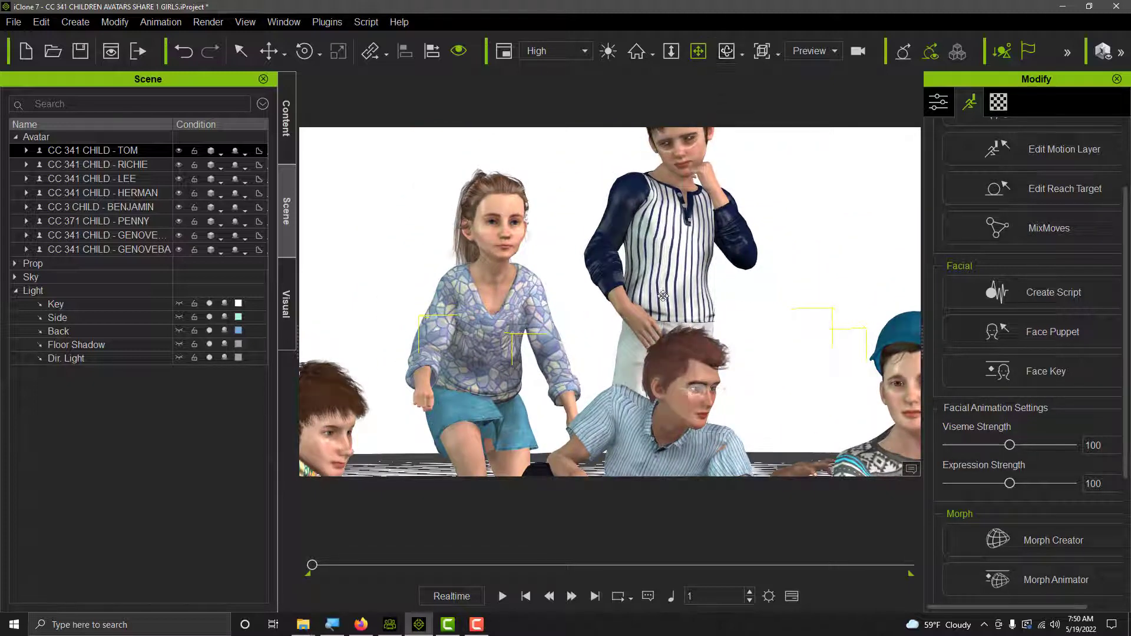
scroll(675, 295, down, 5)
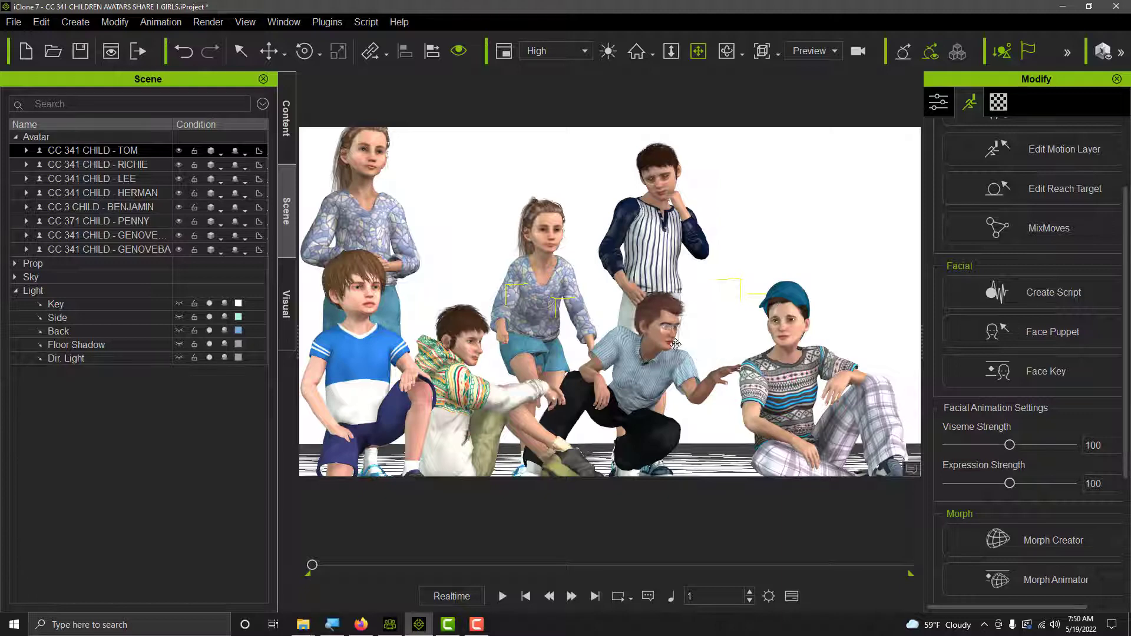
- Select the CC 371 CHILD - PENNY avatar and orbit the camera around her to a raised front view
scroll(707, 347, up, 2)
scroll(655, 293, up, 2)
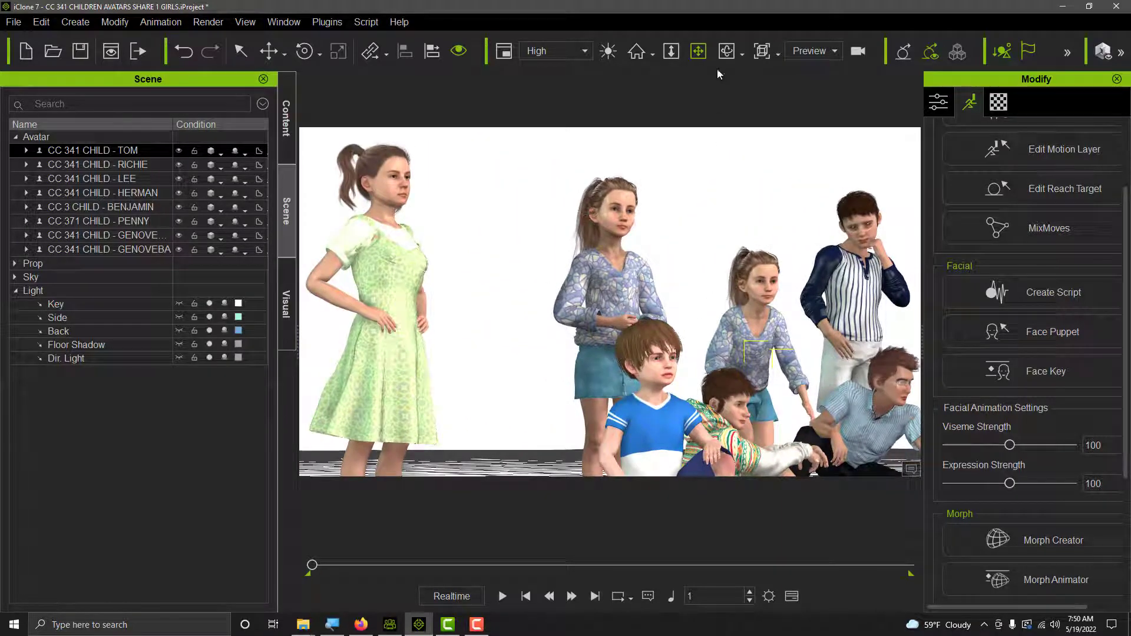
click(726, 52)
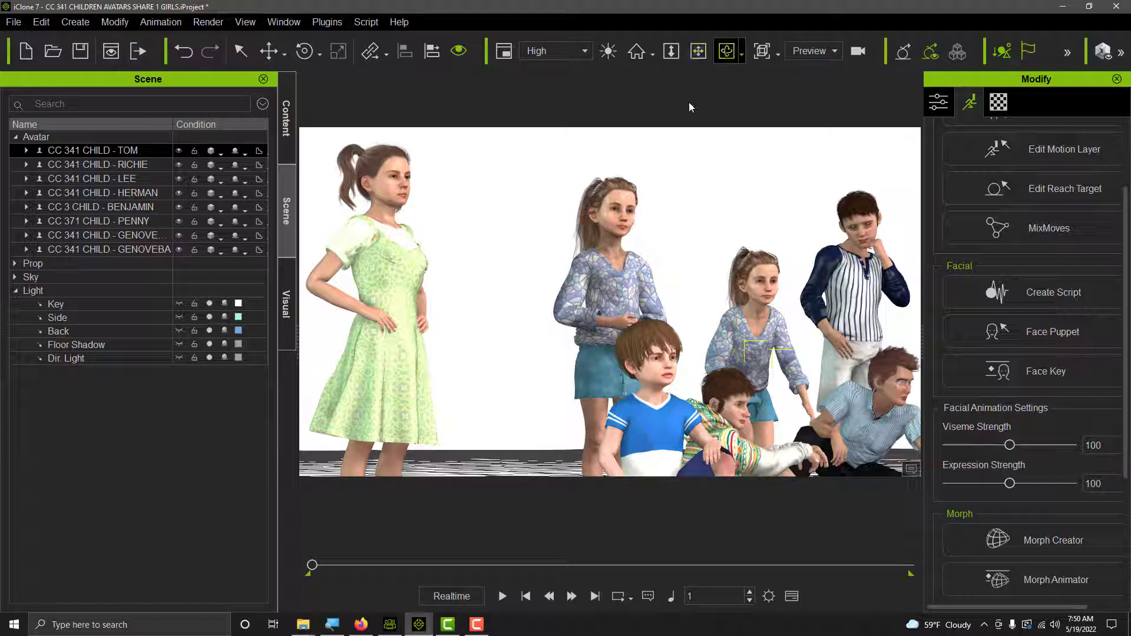
click(409, 261)
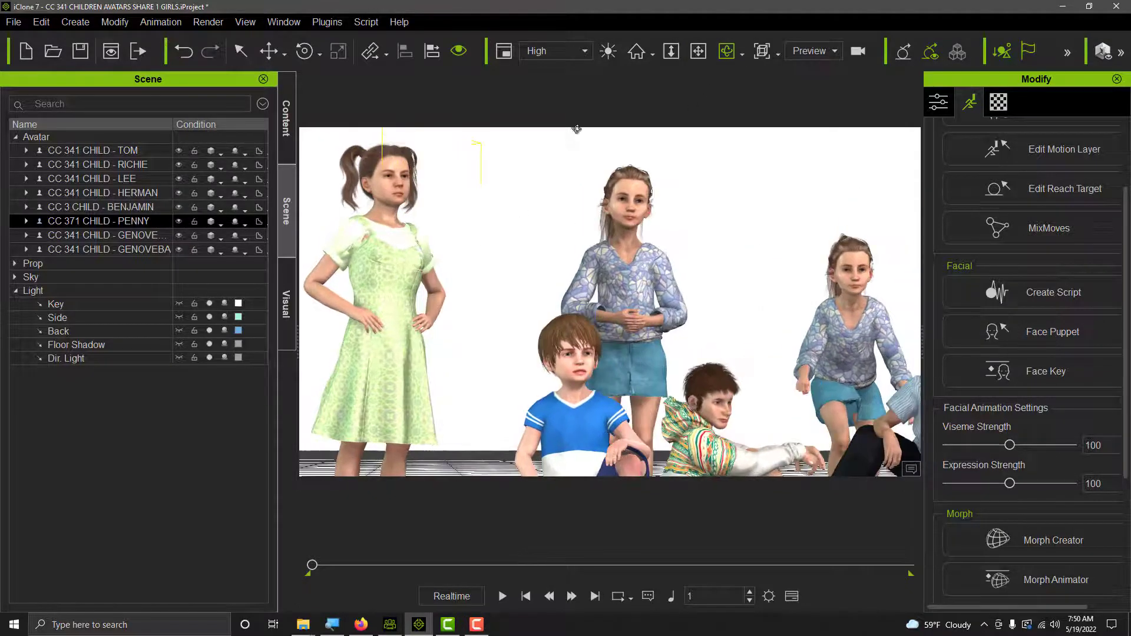
click(637, 52)
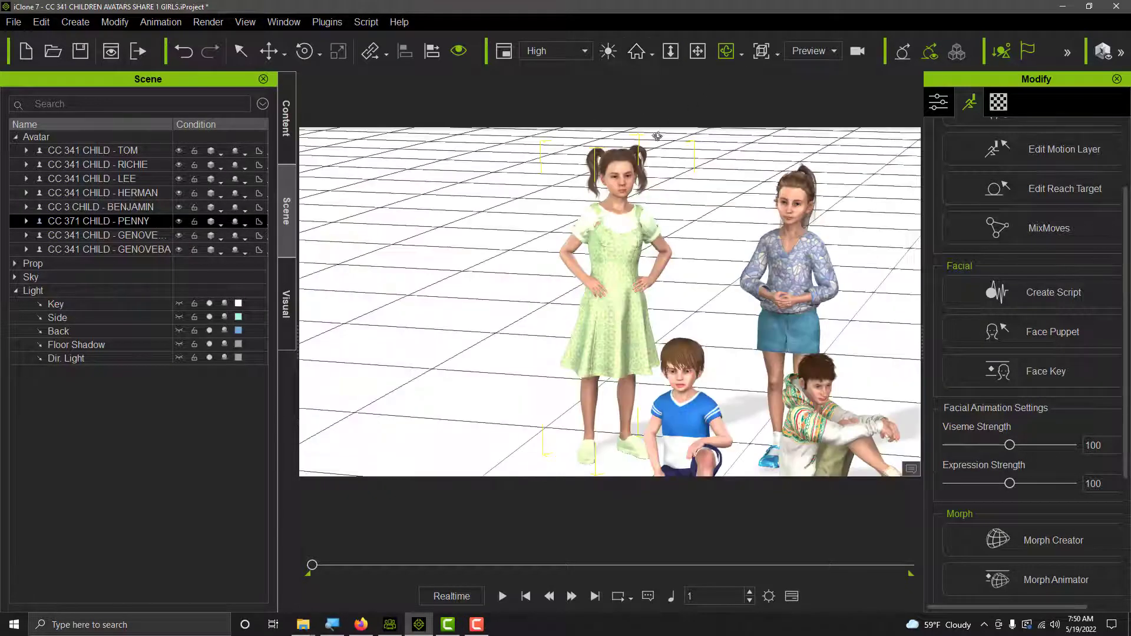
click(698, 51)
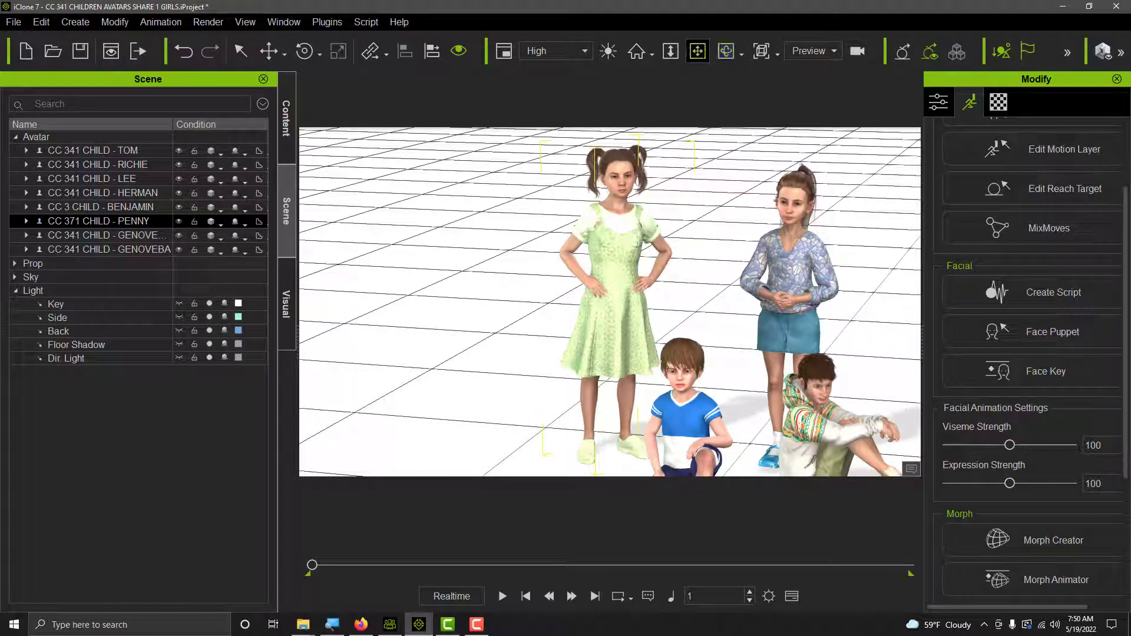
- Examine PENNY's face up close from the front
drag(696, 212, 692, 272)
scroll(692, 272, up, 8)
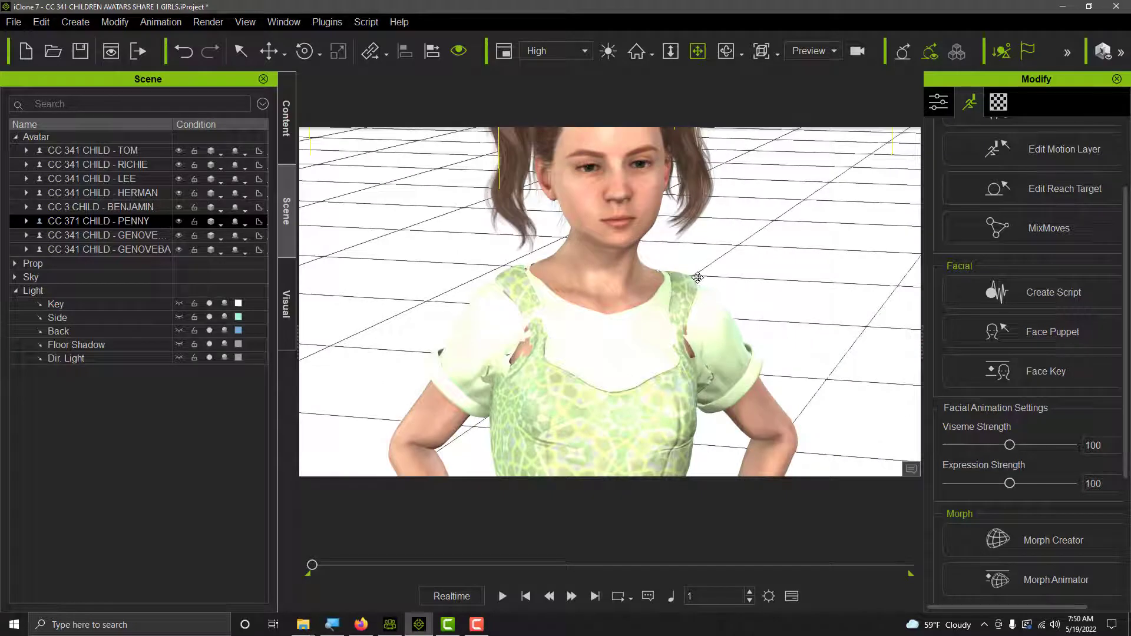
scroll(698, 277, up, 3)
drag(687, 383, 729, 343)
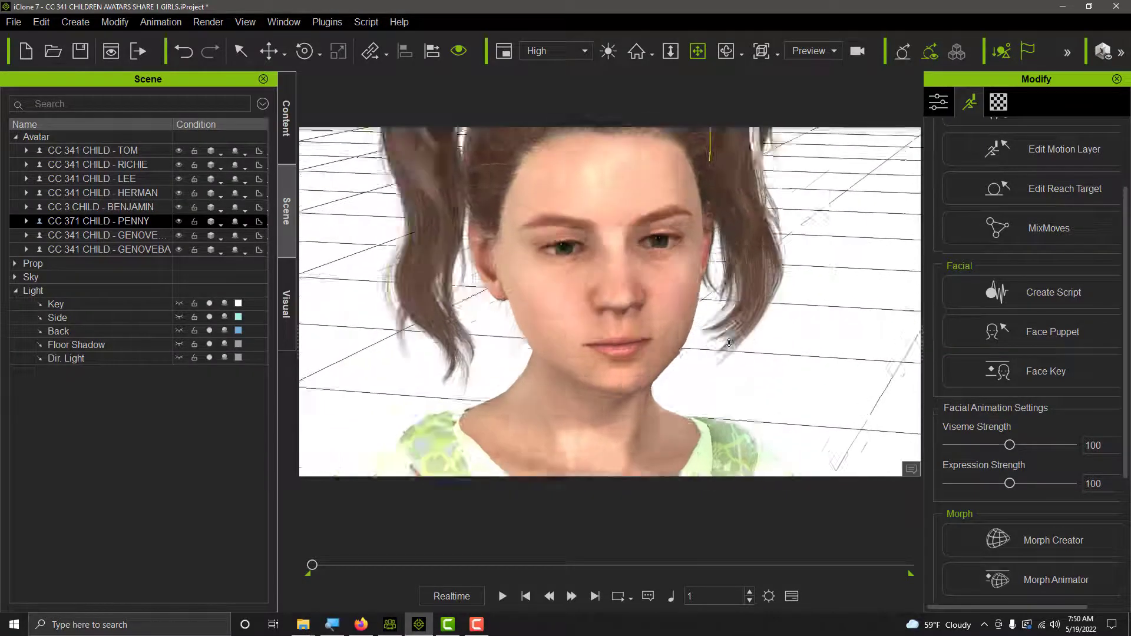
scroll(729, 343, up, 4)
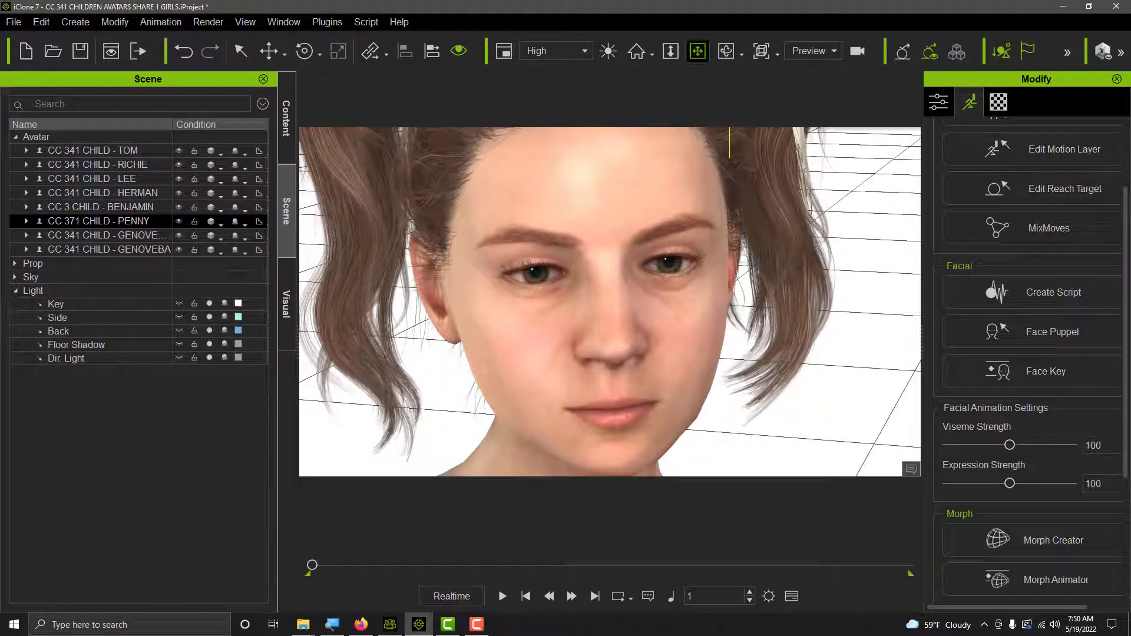
click(726, 51)
drag(684, 311, 865, 262)
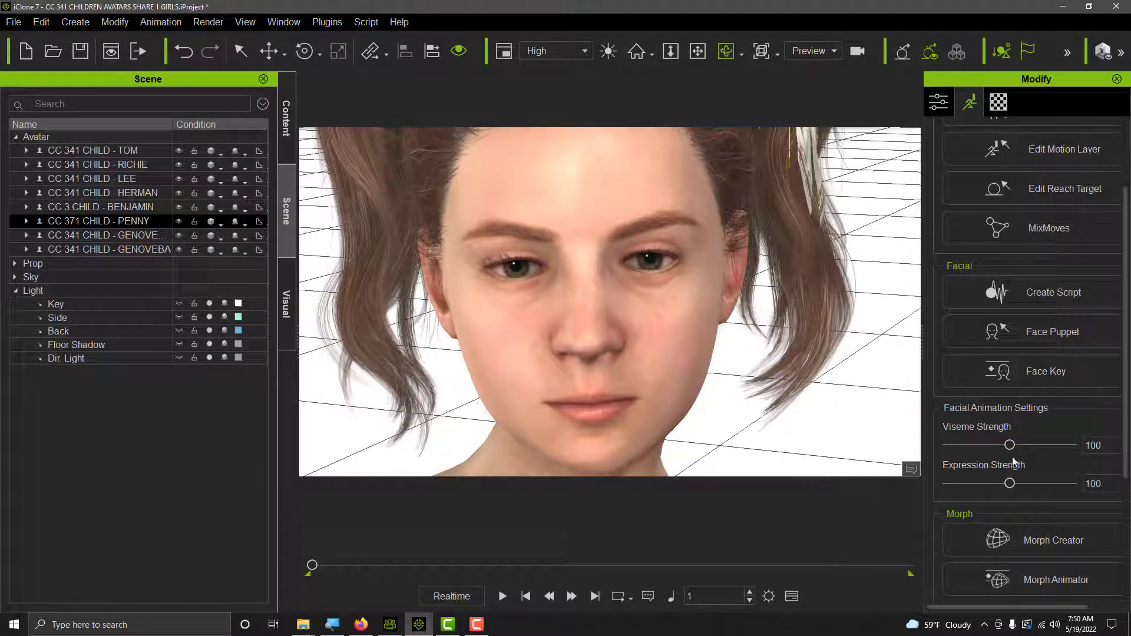
- Open Face Puppet for PENNY and preview the last Full Face Control preset of the 01F_ExPlus Lips Tongue profile
click(1055, 328)
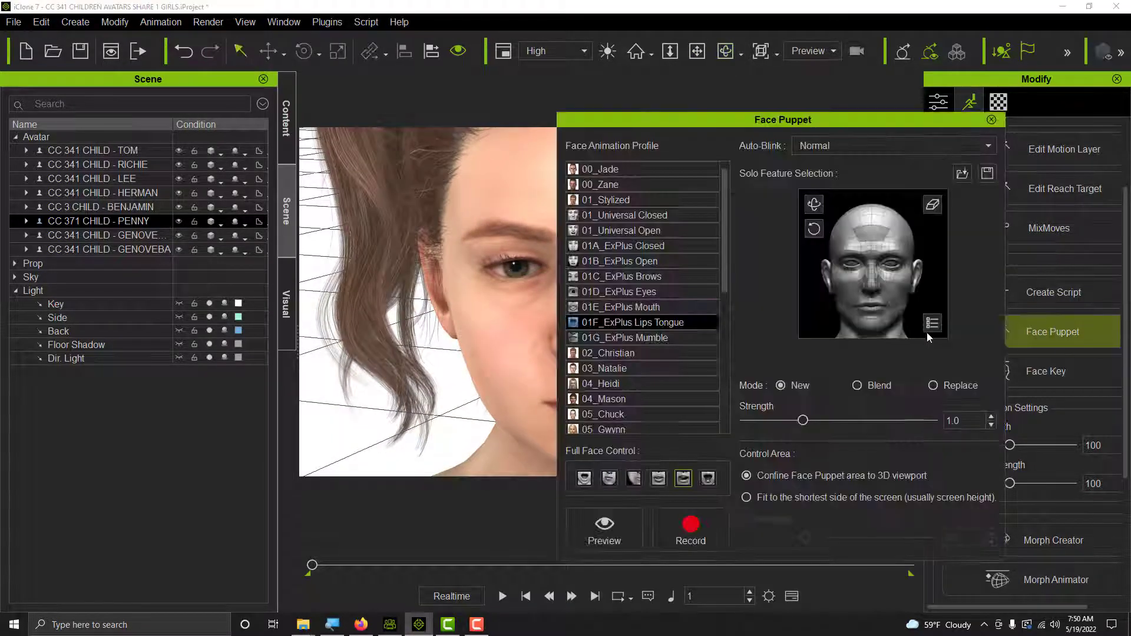
drag(727, 121, 875, 89)
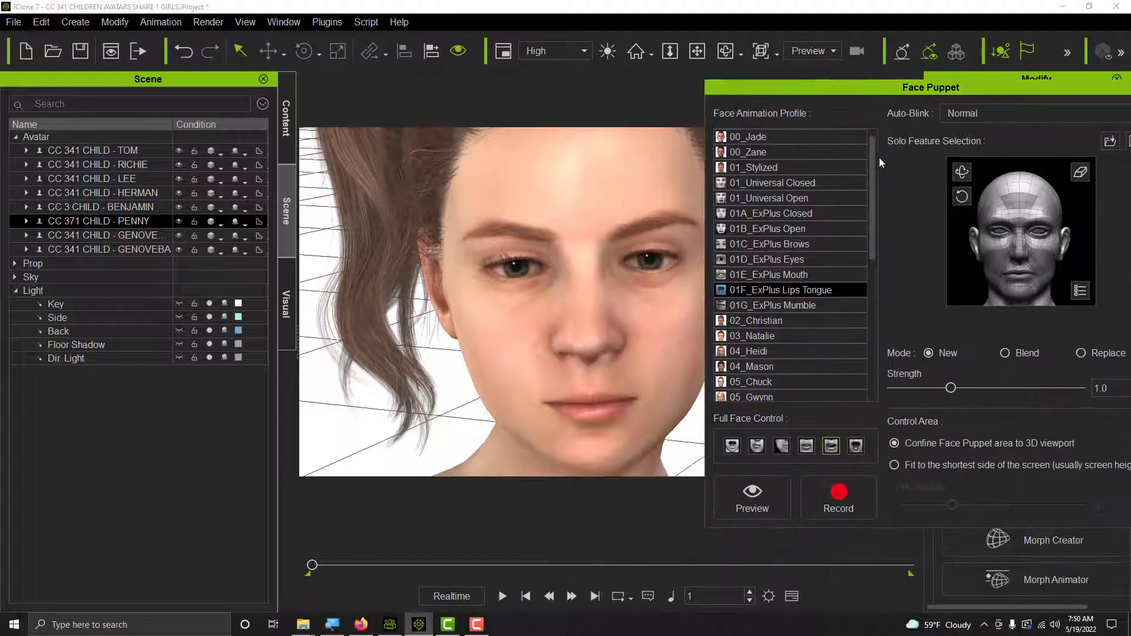
click(855, 446)
key(space)
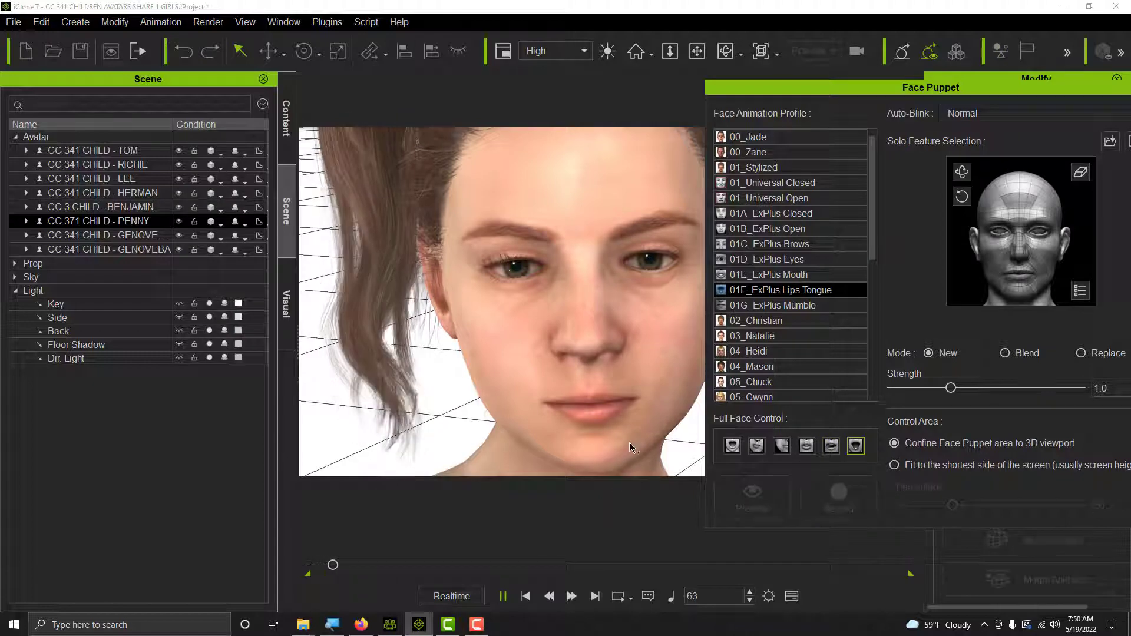
key(space)
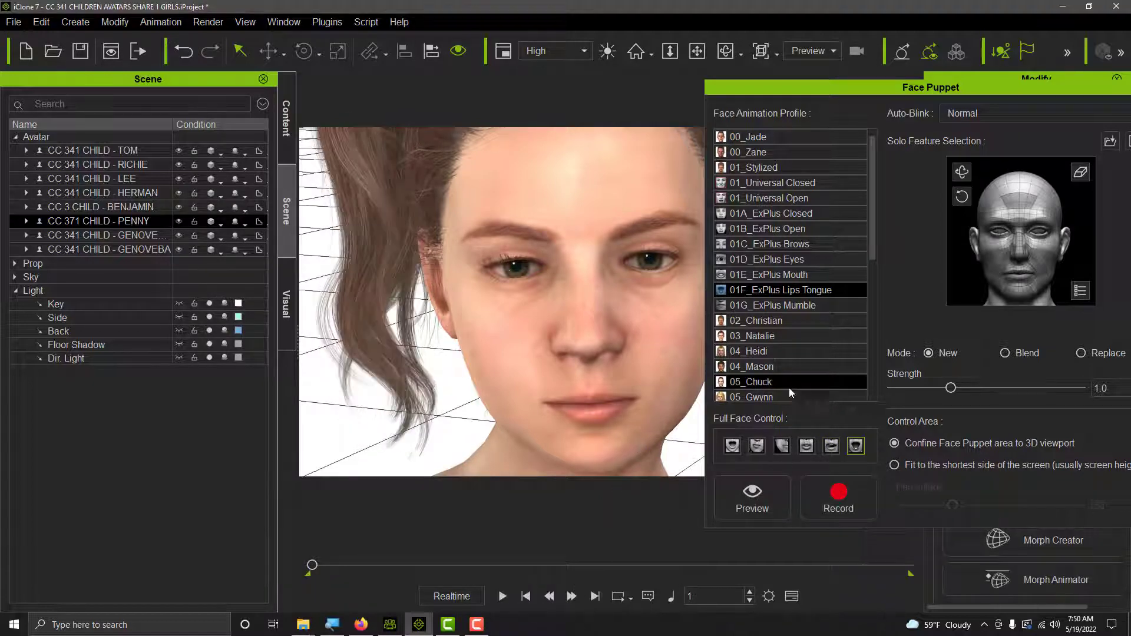
click(752, 498)
key(space)
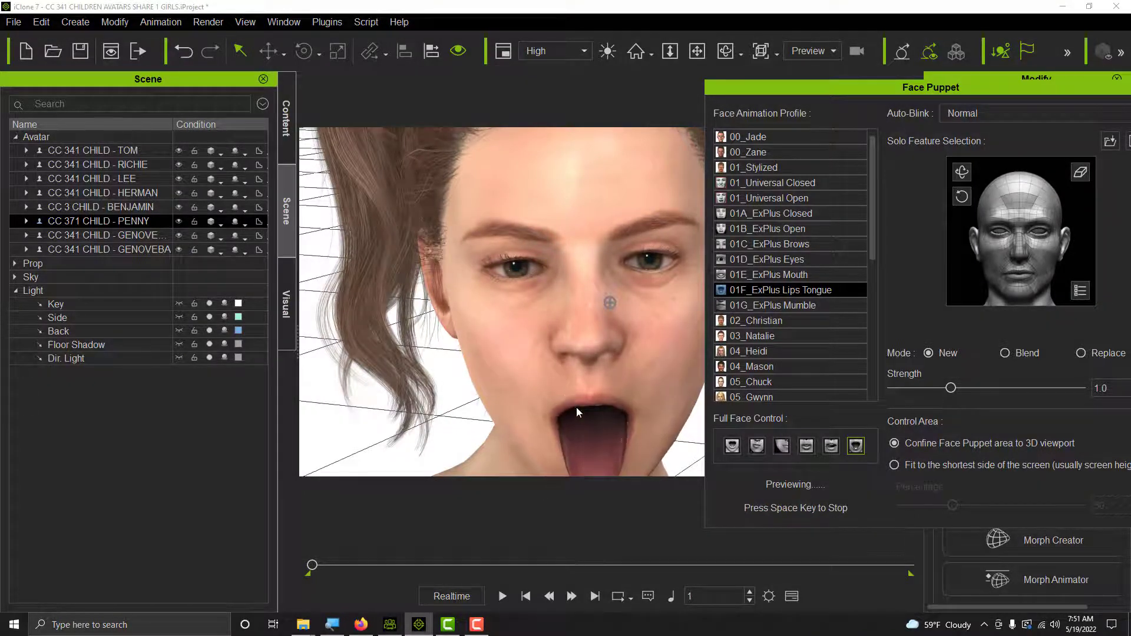
key(space)
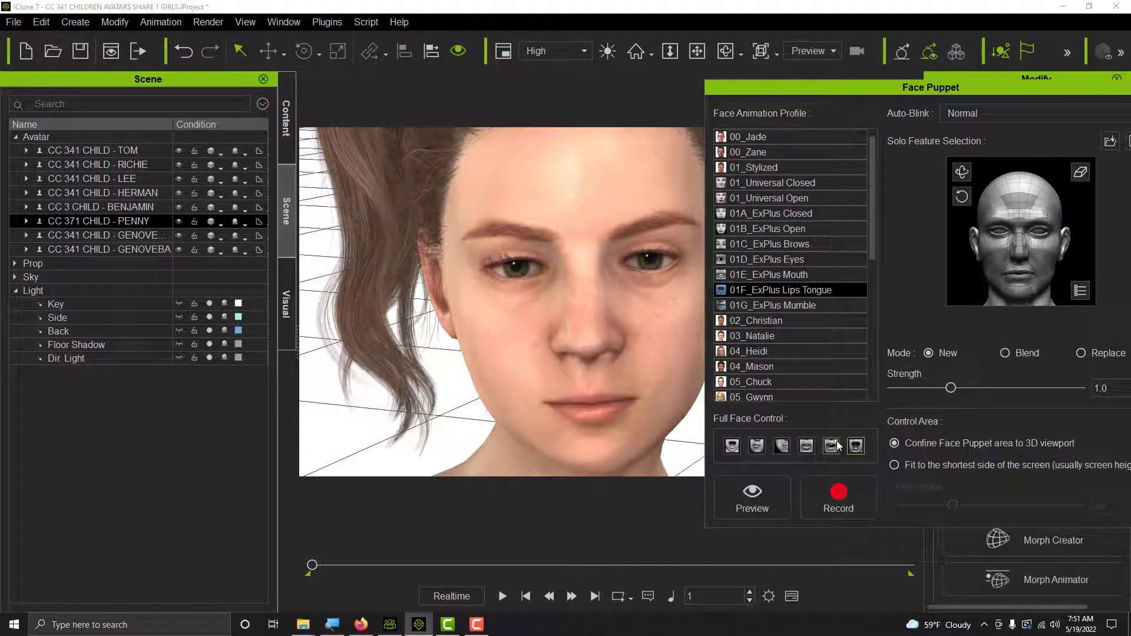
- Preview the fifth Full Face Control preset on PENNY's mouth and close the Face Puppet window
click(831, 446)
click(752, 497)
key(space)
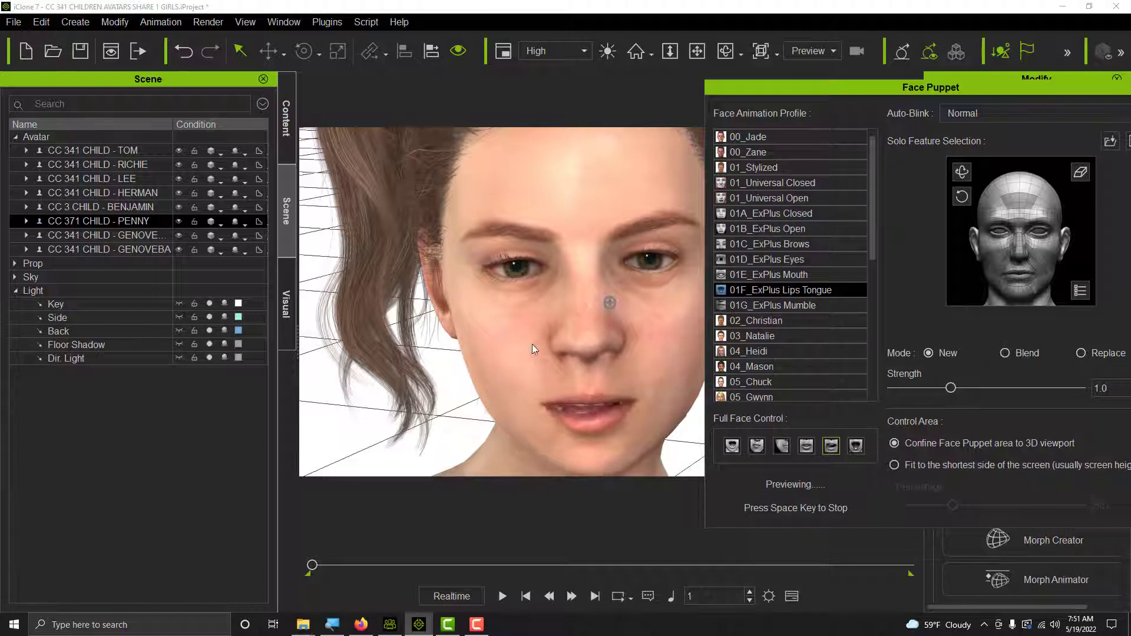
key(space)
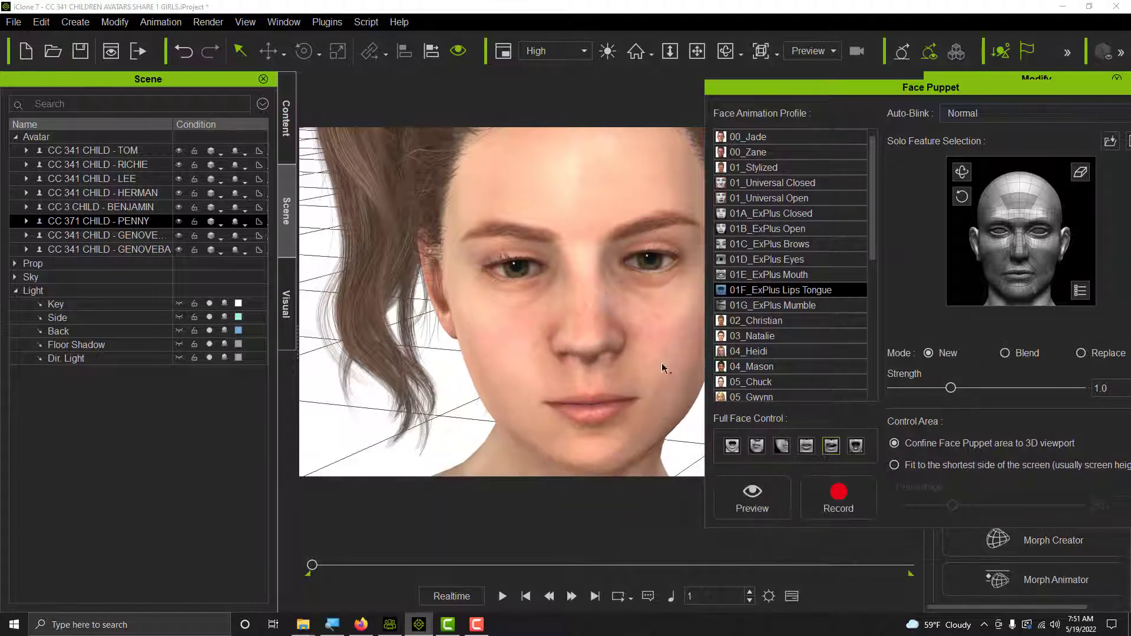
double_click(952, 98)
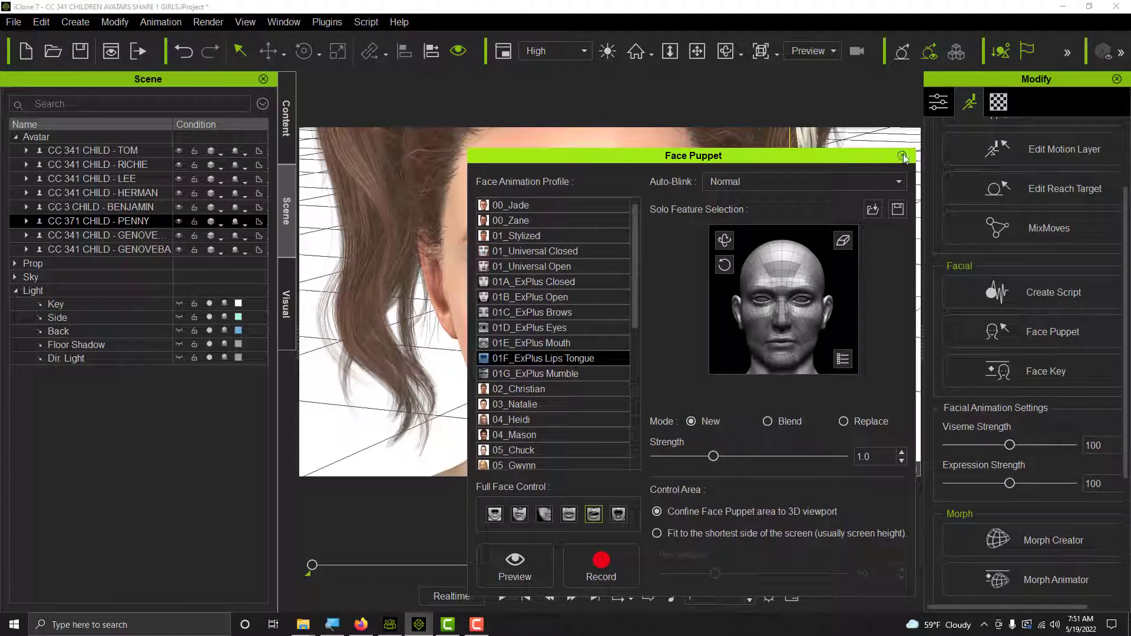
click(902, 156)
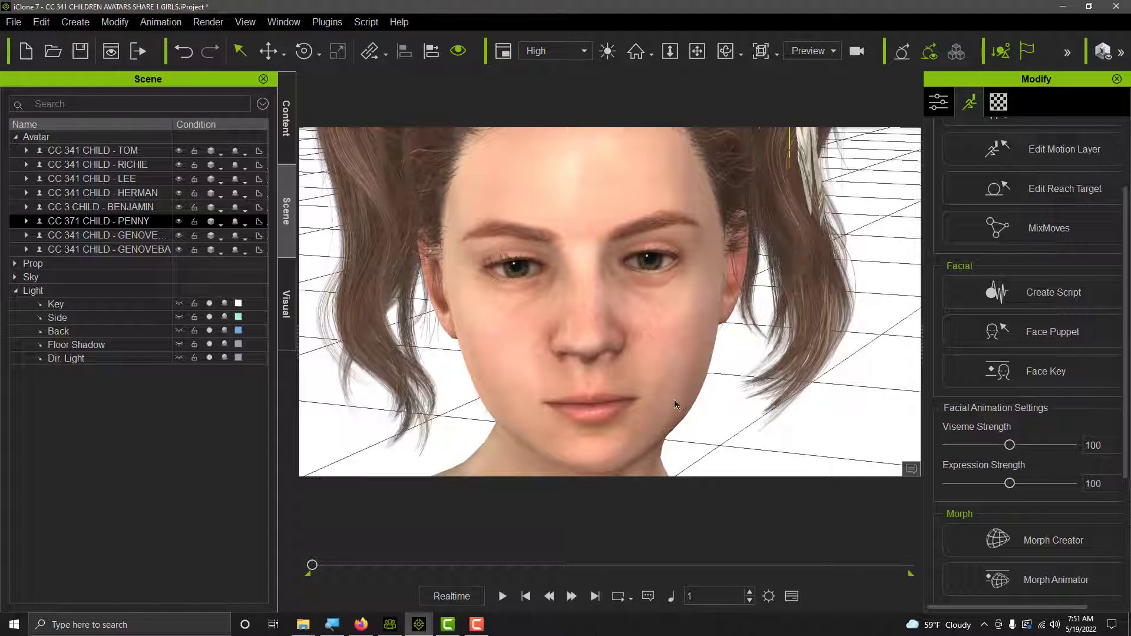
- Examine PENNY's green dress, arms and hands-on-hips pose from the front
scroll(678, 383, down, 5)
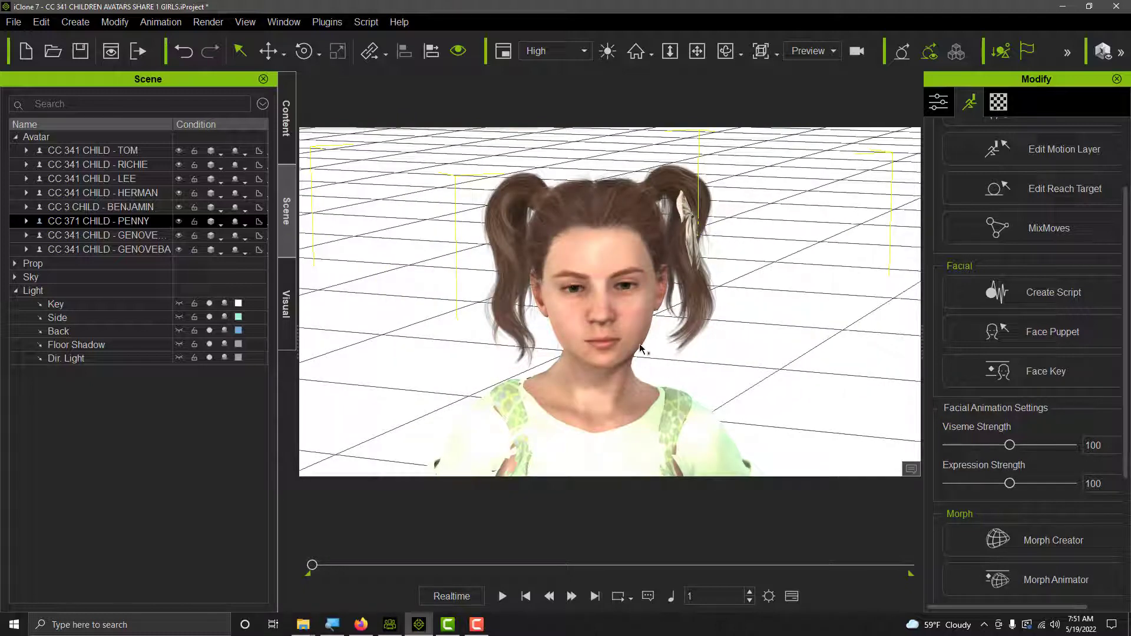
click(697, 51)
drag(689, 335, 668, 258)
scroll(667, 257, down, 3)
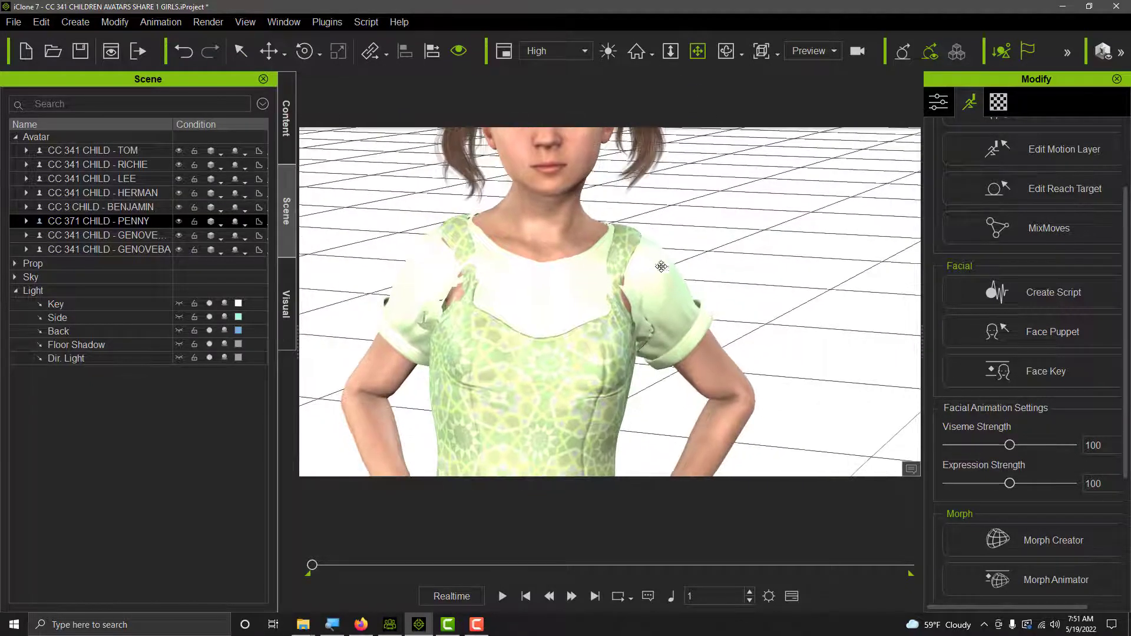
scroll(635, 319, down, 4)
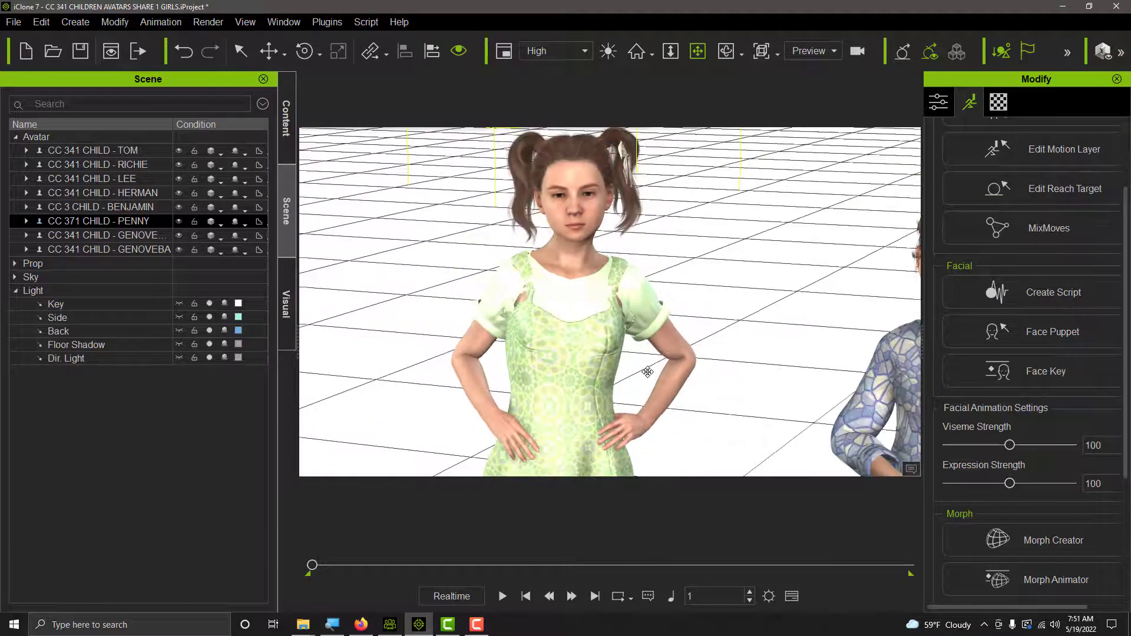
drag(648, 371, 654, 303)
drag(628, 384, 628, 349)
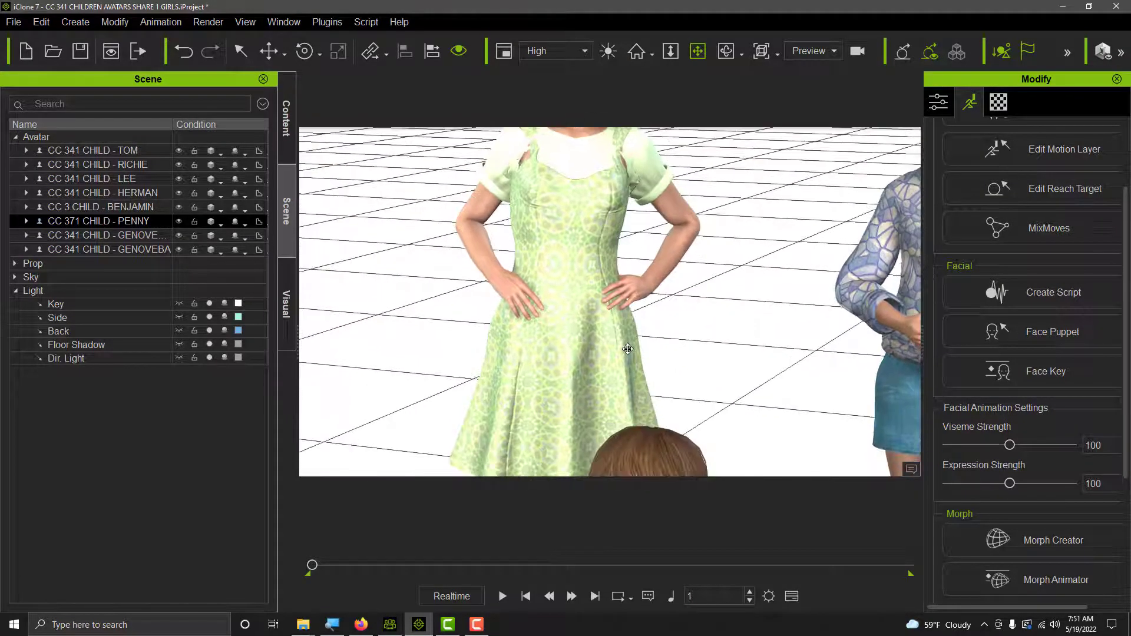
scroll(617, 349, down, 3)
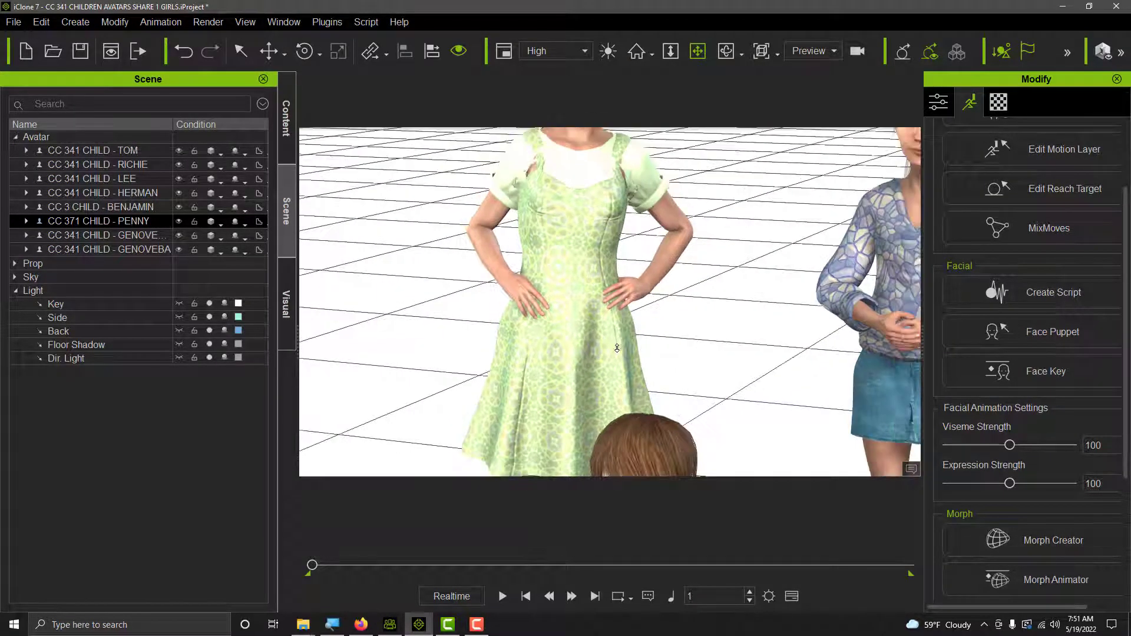
drag(631, 344, 631, 359)
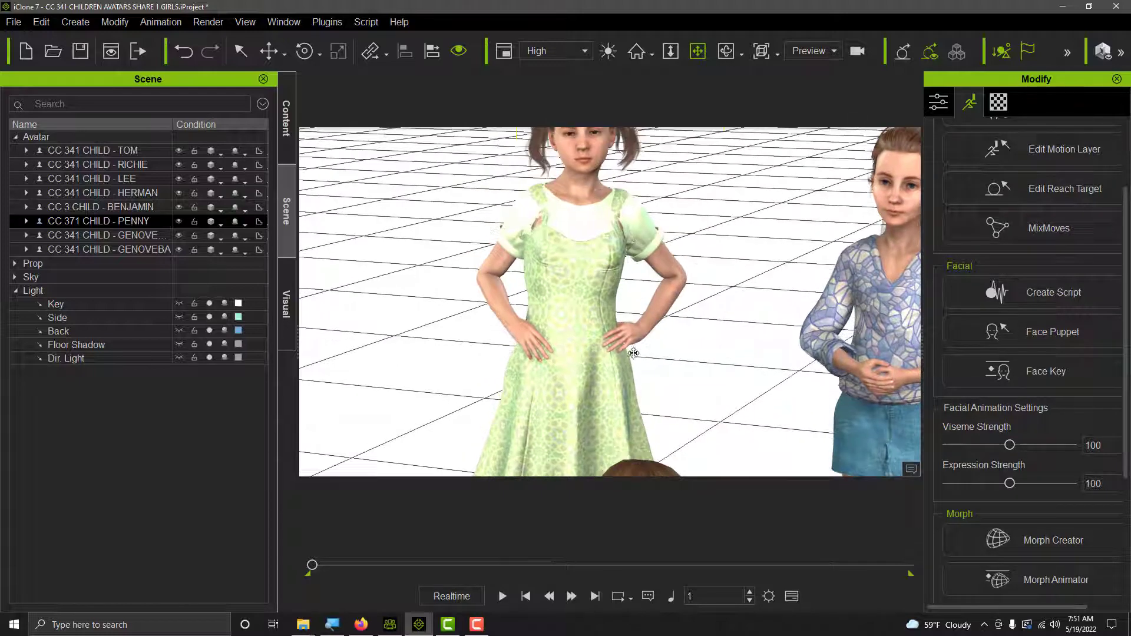
drag(616, 292, 625, 326)
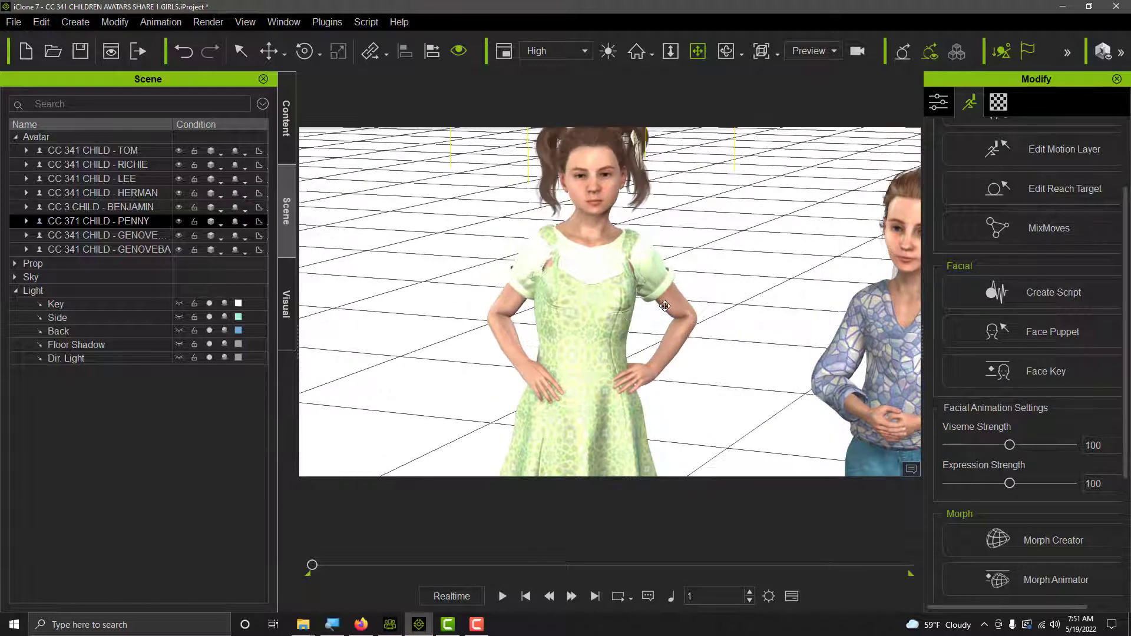
- Examine PENNY's face, pigtails and hair ribbon in a level head-and-shoulders view
scroll(665, 306, up, 3)
drag(658, 292, 678, 397)
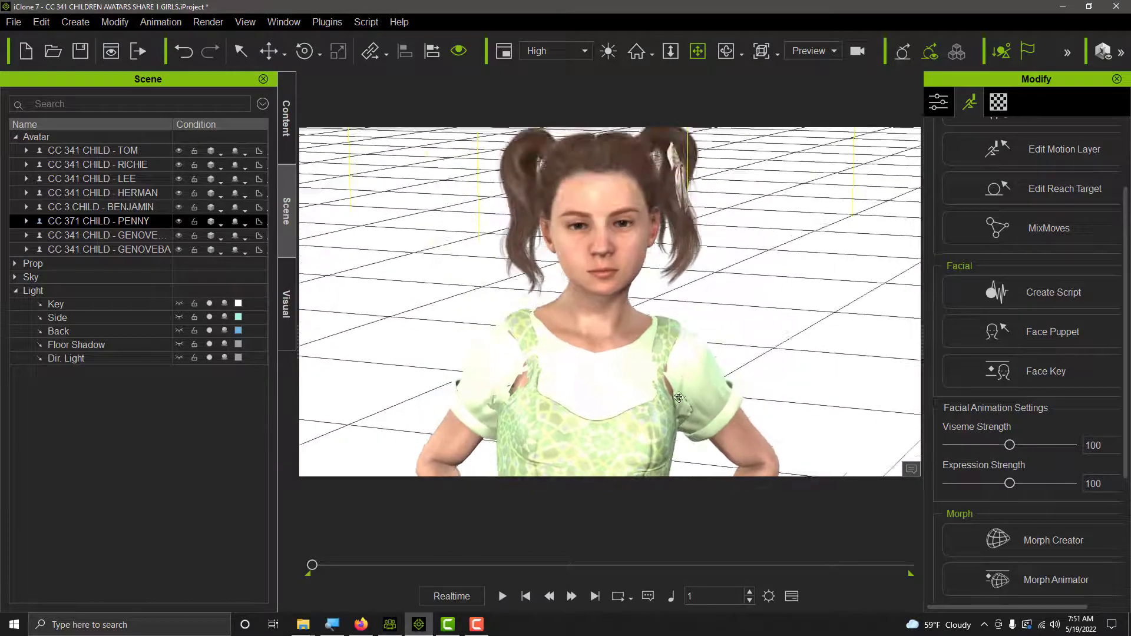
scroll(689, 354, up, 3)
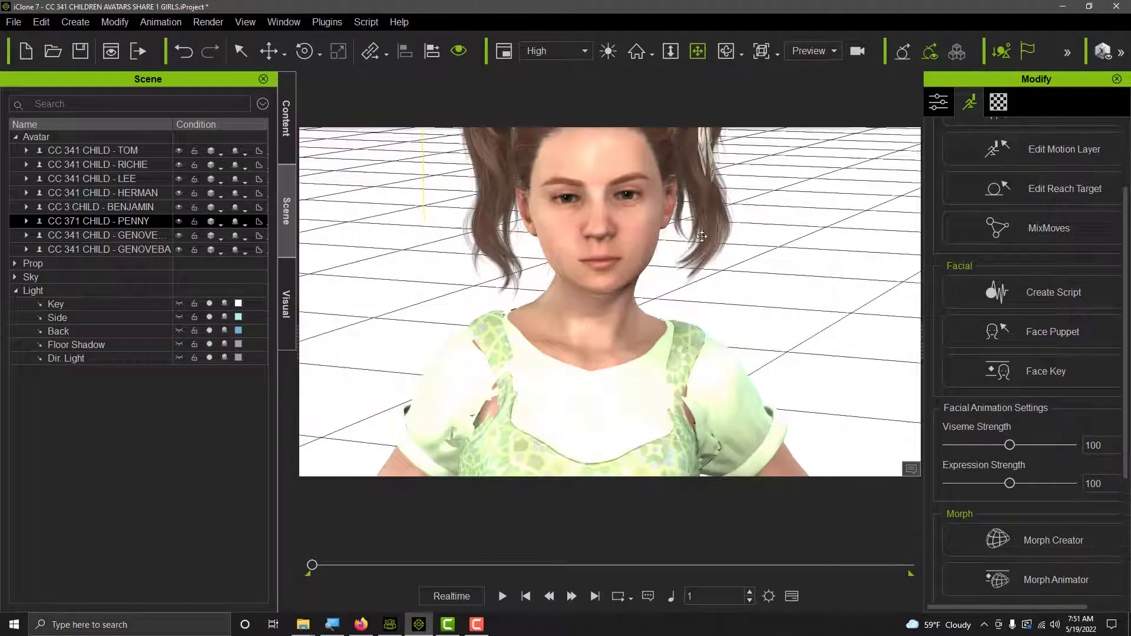
drag(701, 237, 718, 104)
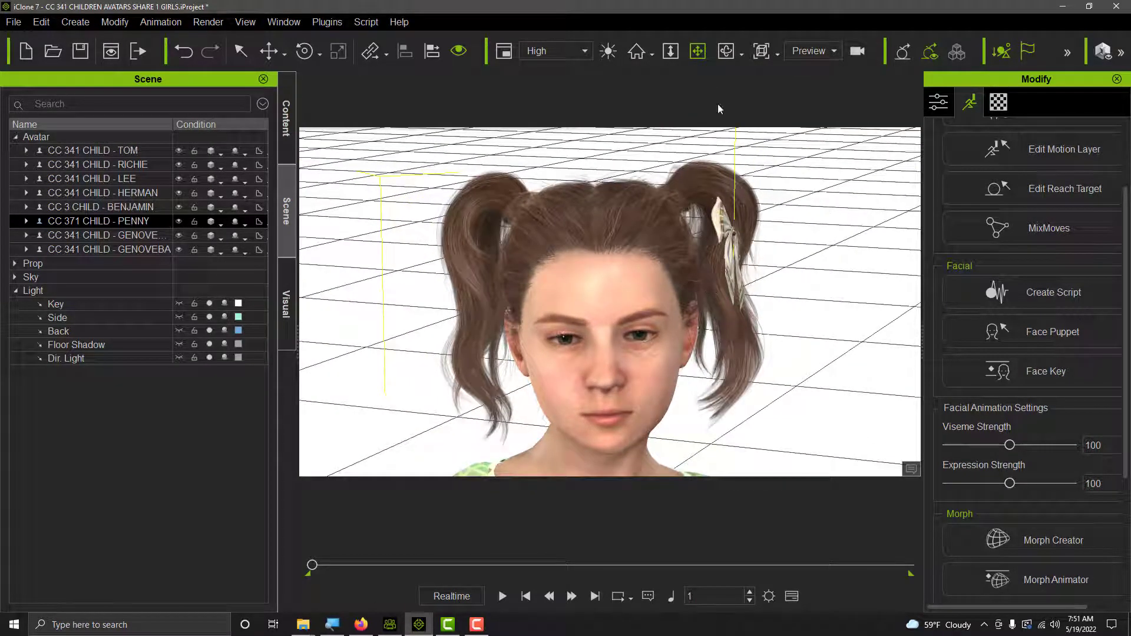
click(720, 52)
drag(693, 259, 689, 230)
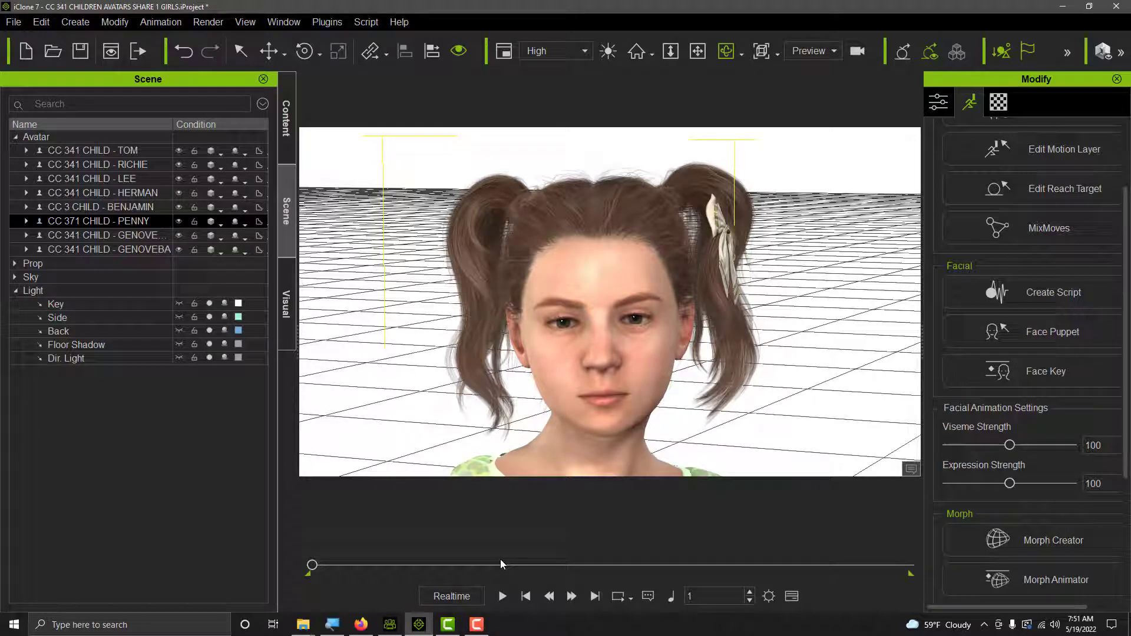
click(698, 52)
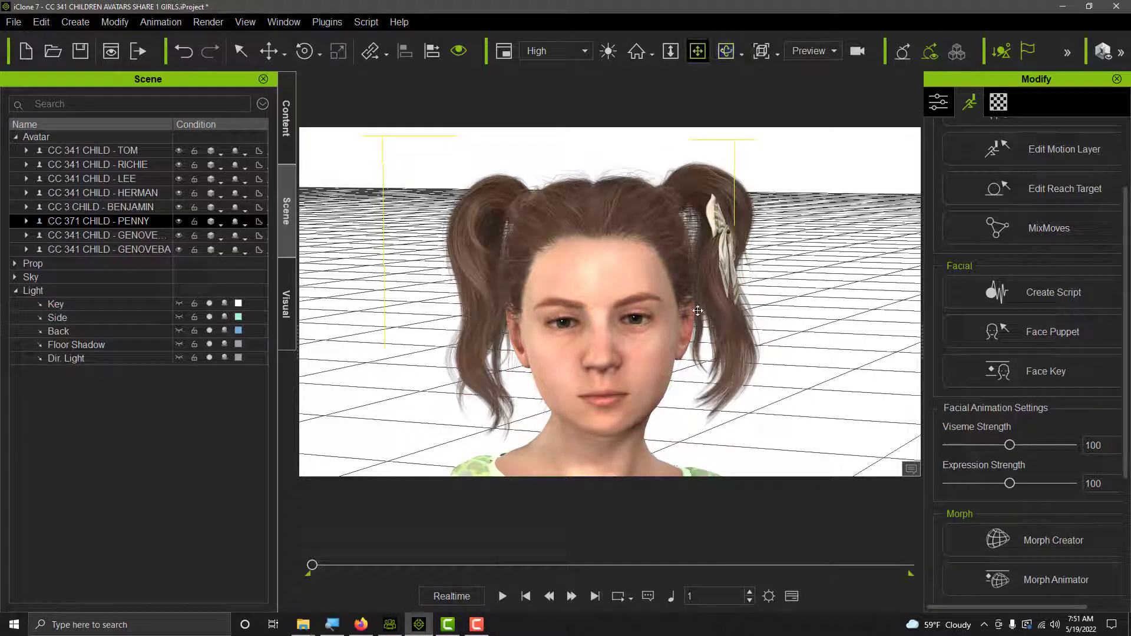
drag(697, 315, 679, 331)
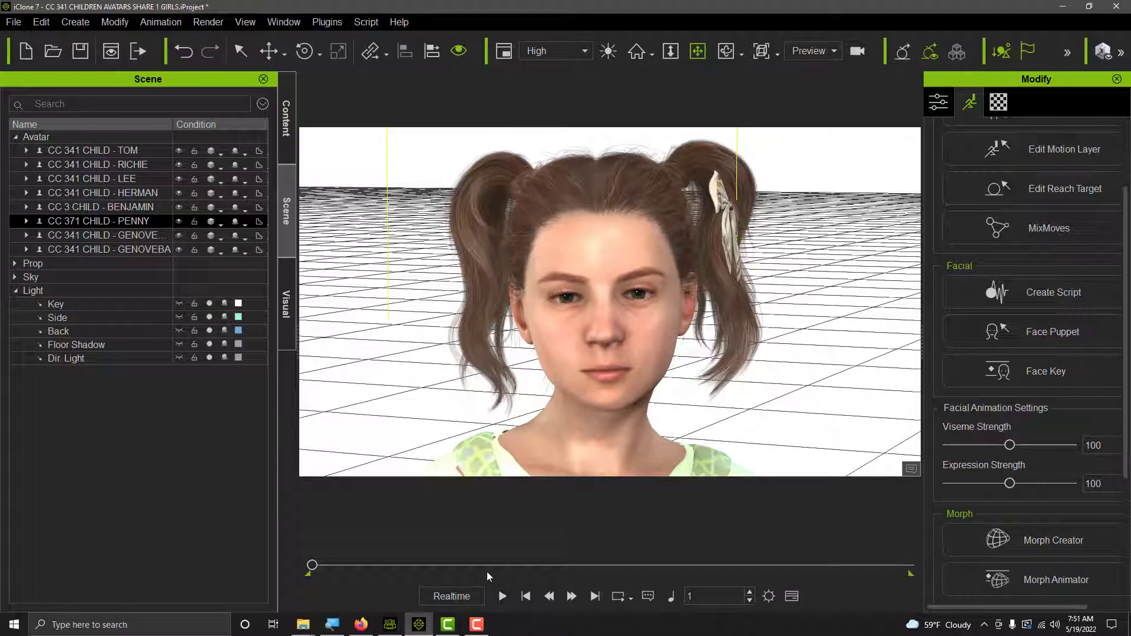
click(477, 626)
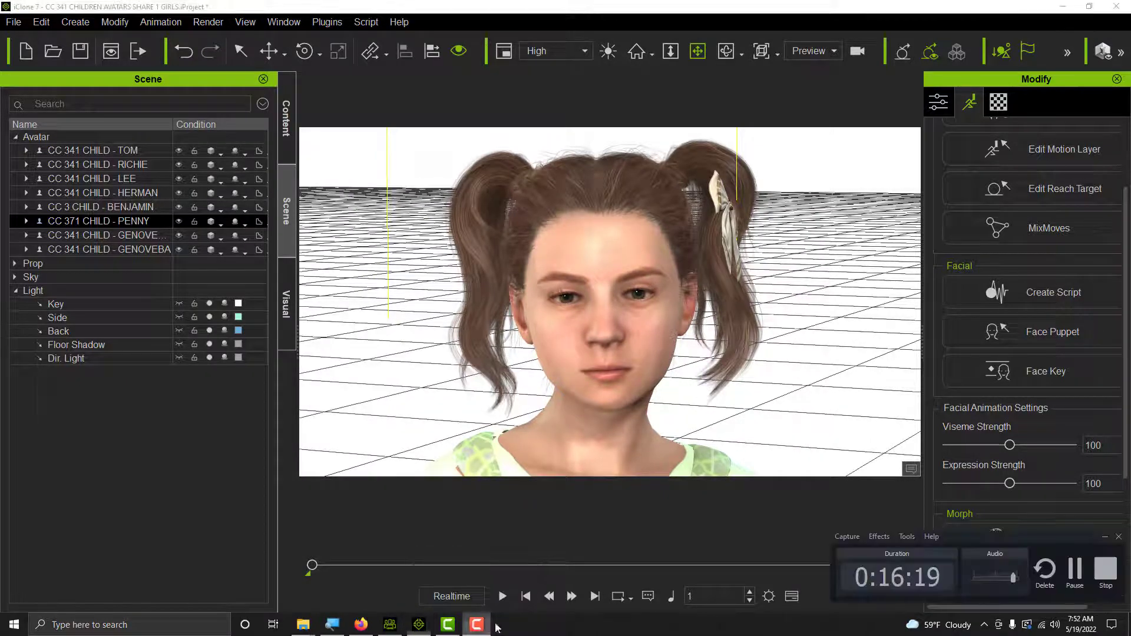